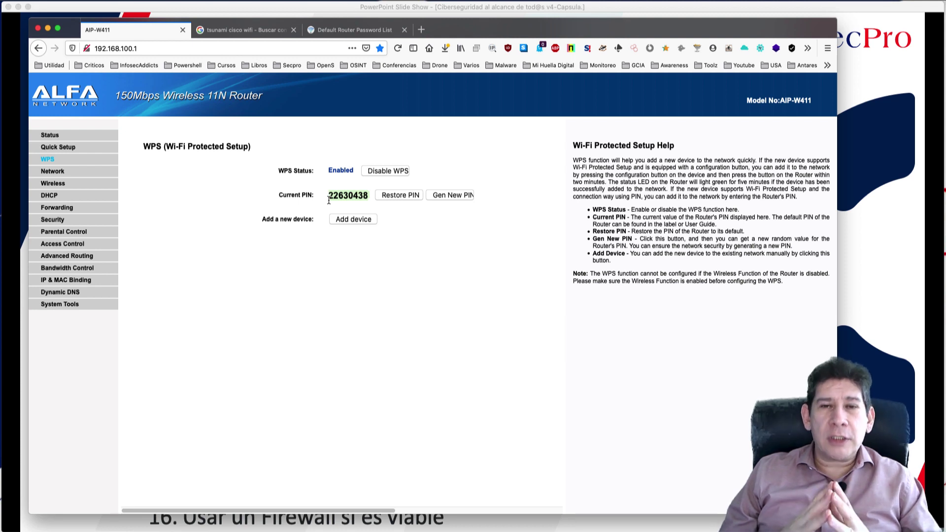
Disable WPS on the router and reboot it so the wireless change takes effect
click(387, 171)
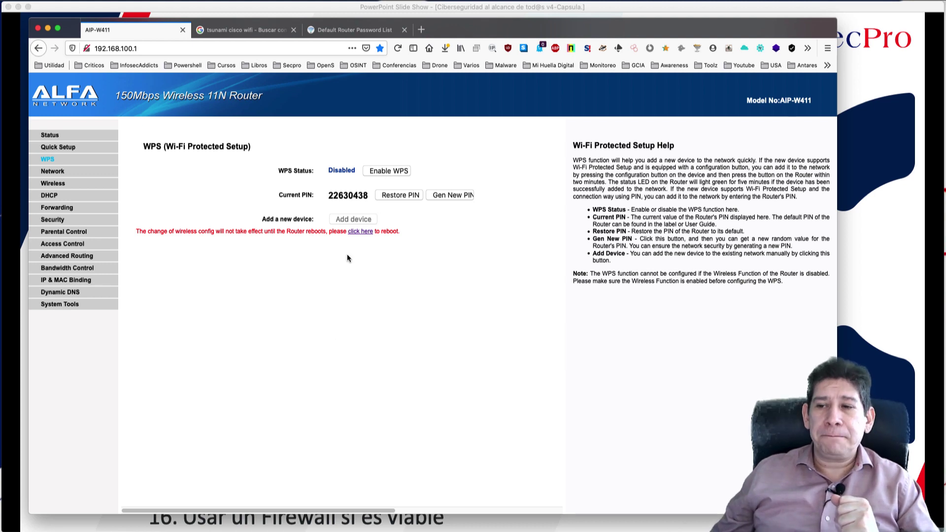
click(360, 231)
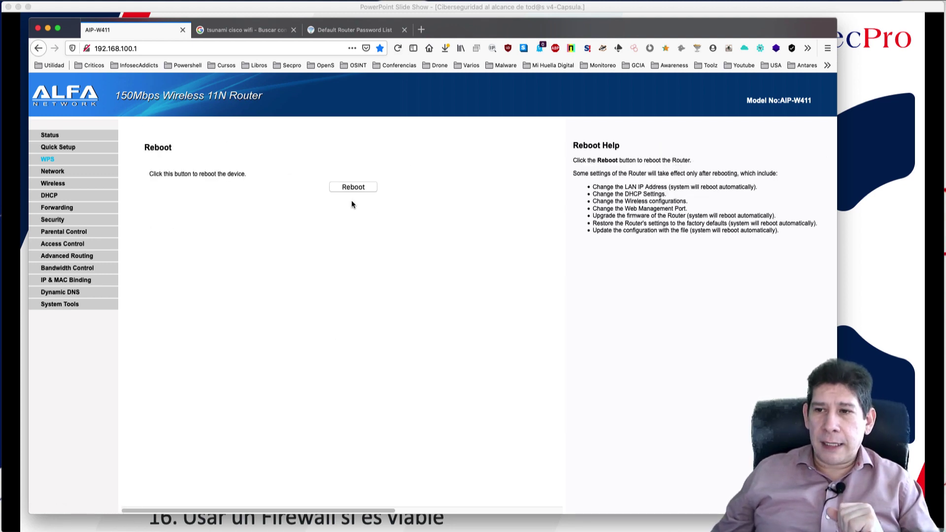
click(354, 188)
click(469, 256)
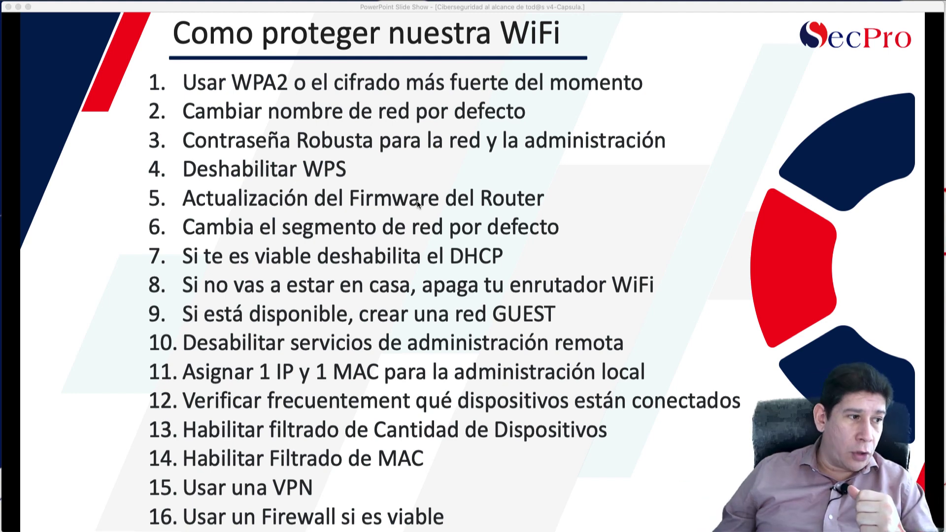
Switch to the browser to view the router's Firmware Upgrade page, and return to the presentation slide
key(super+Tab)
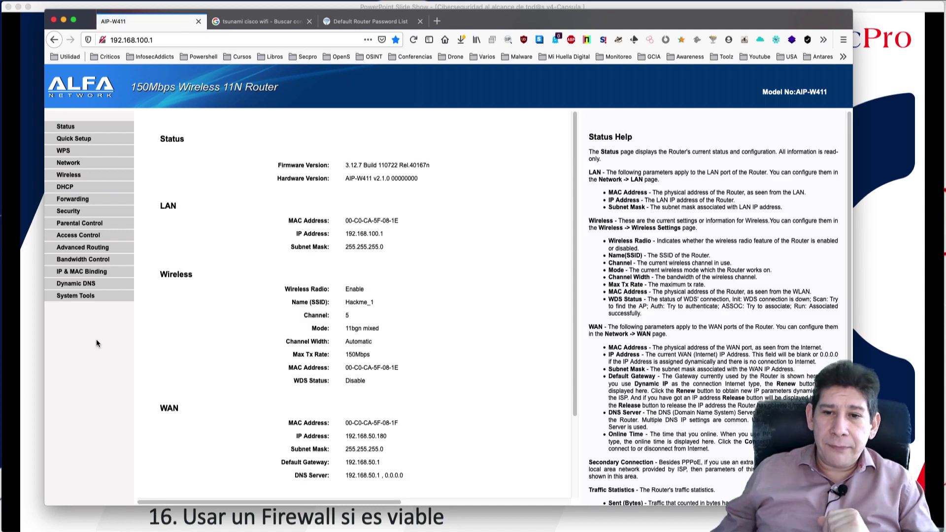
click(75, 296)
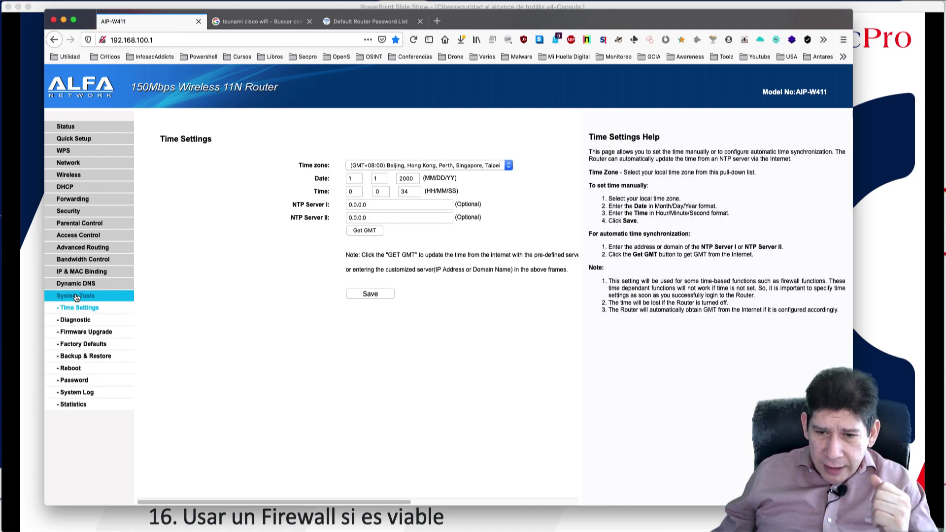
click(74, 335)
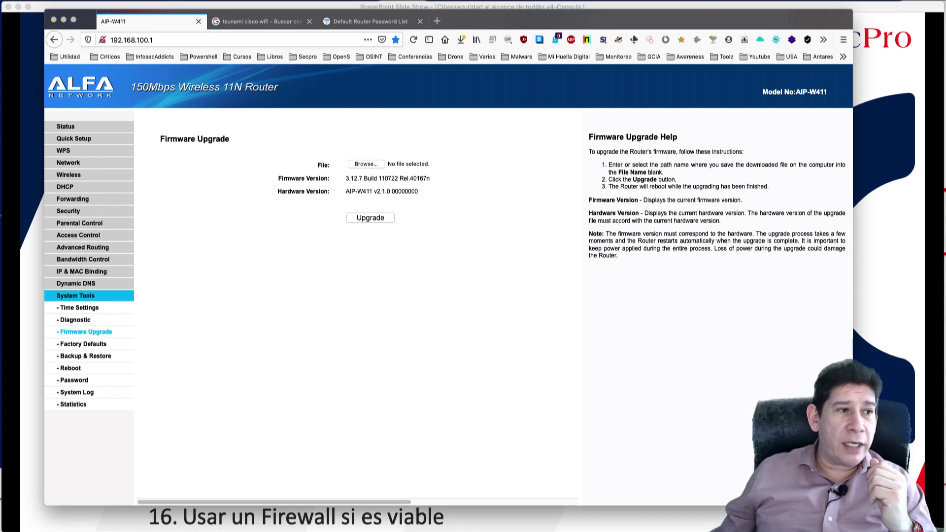
click(235, 258)
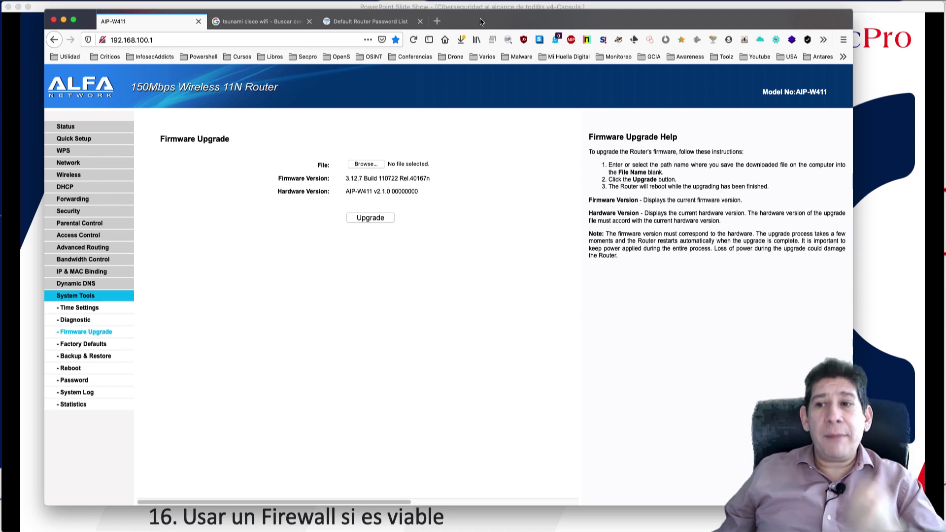
key(super+m)
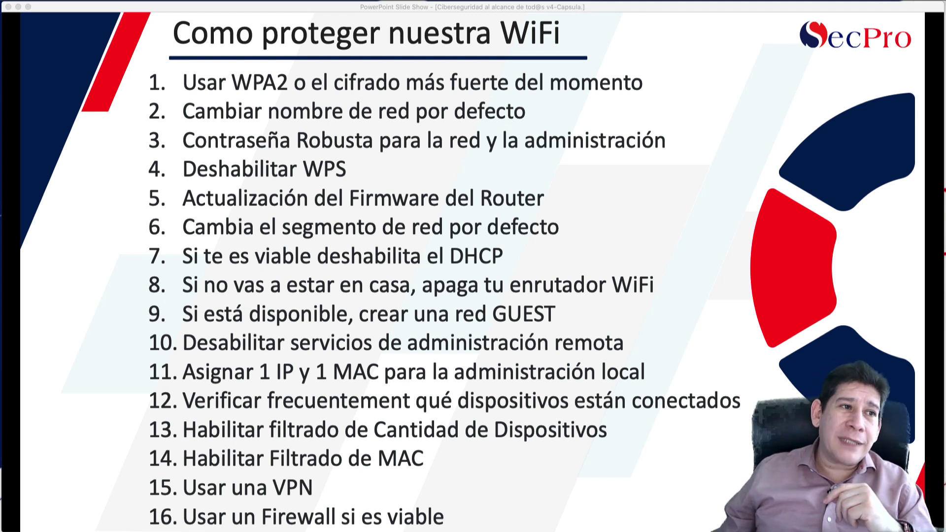
Switch back to the browser, view the default router password list, and open the router's LAN settings
key(super+Tab)
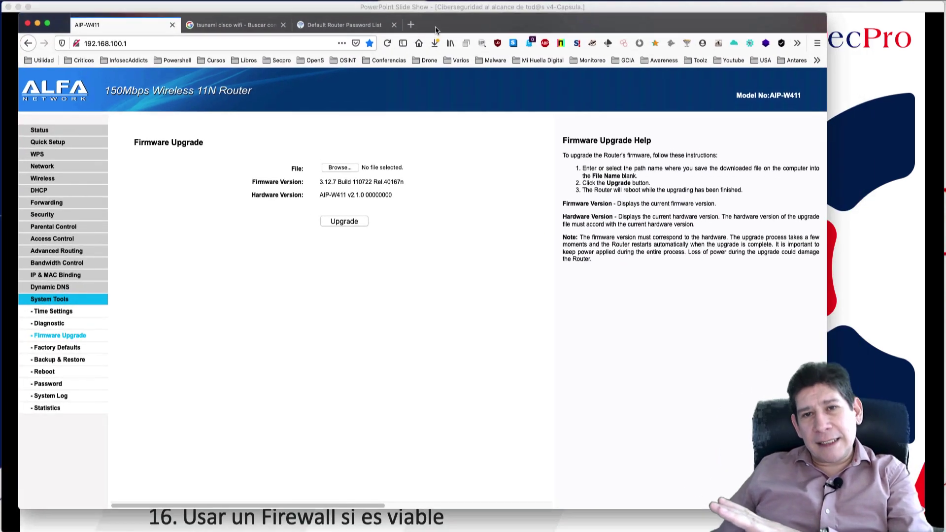
drag(436, 30, 432, 30)
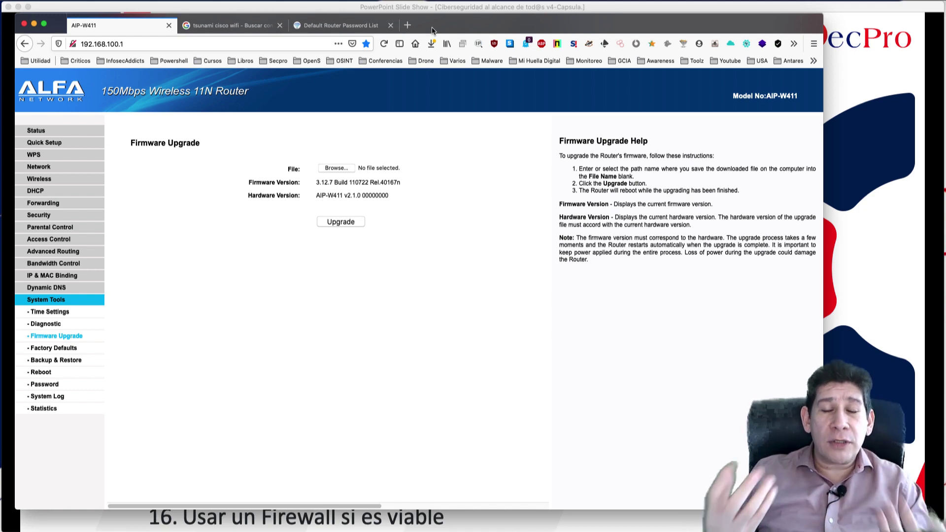
click(337, 26)
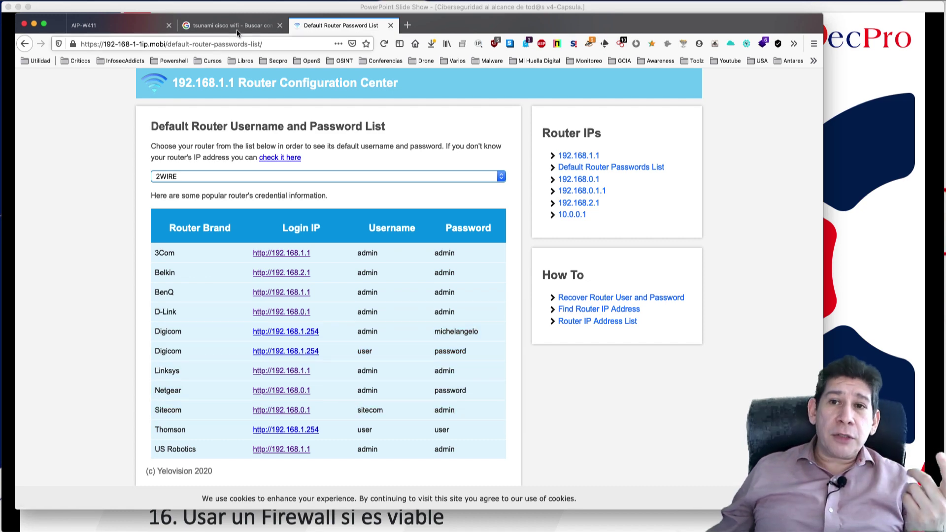
click(113, 23)
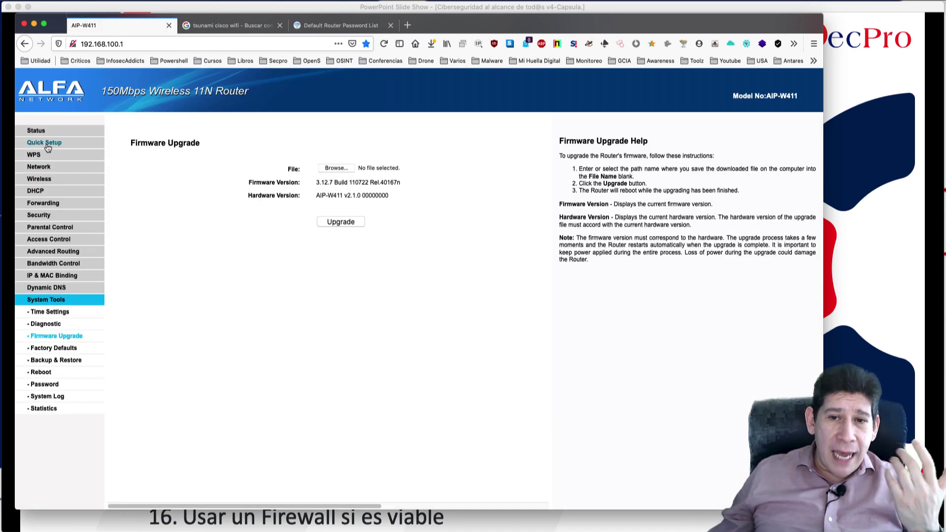
click(39, 168)
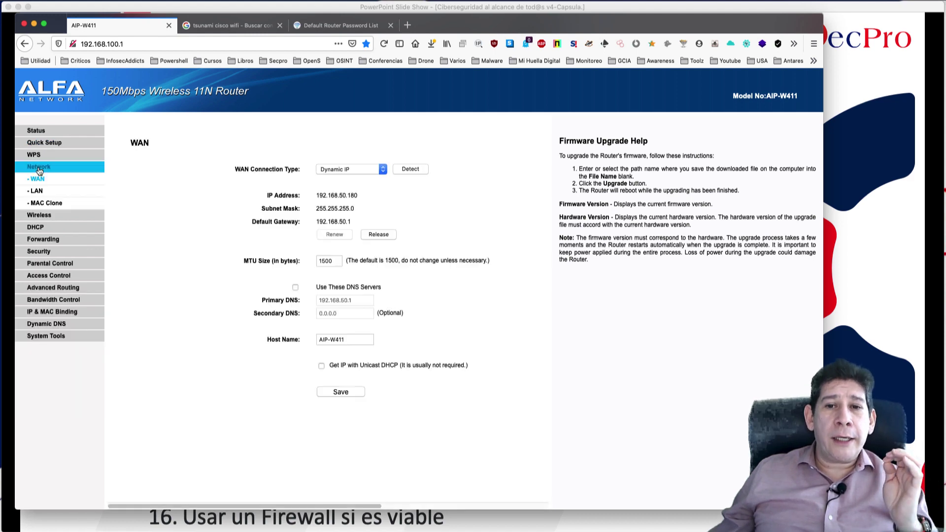
click(42, 195)
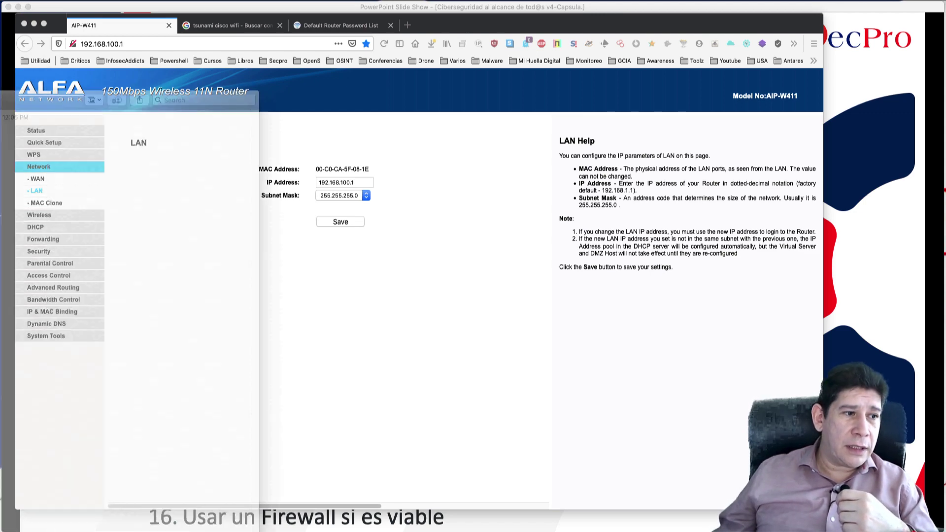
Switch to Notes and write the address pattern 192.168.x.x in the new note
key(super+Tab)
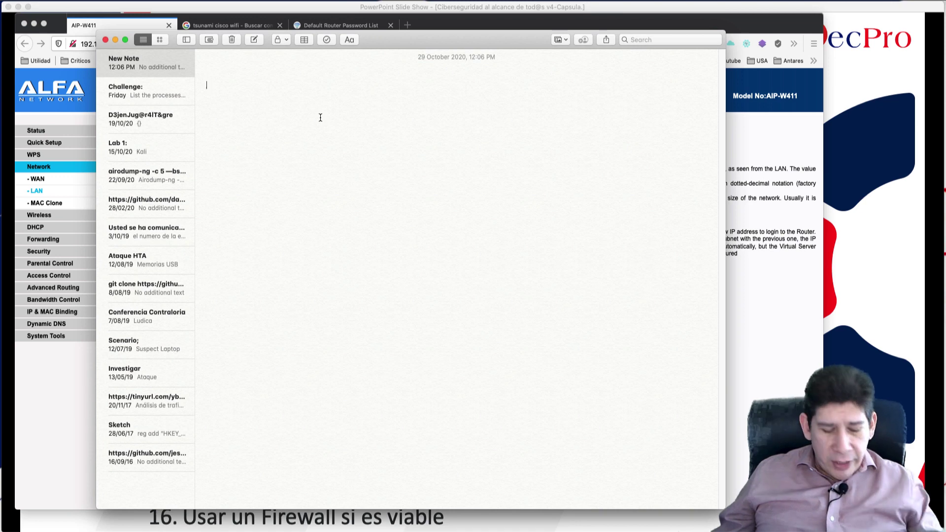
text(192,168,)
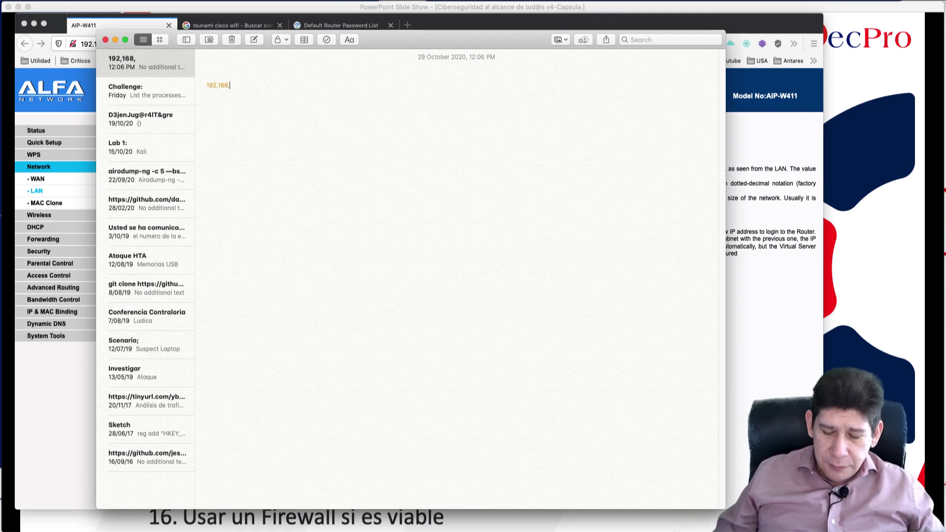
key(BackSpace)
key(BackSpace)
key(BackSpace)
key(BackSpace)
key(BackSpace)
text(.)
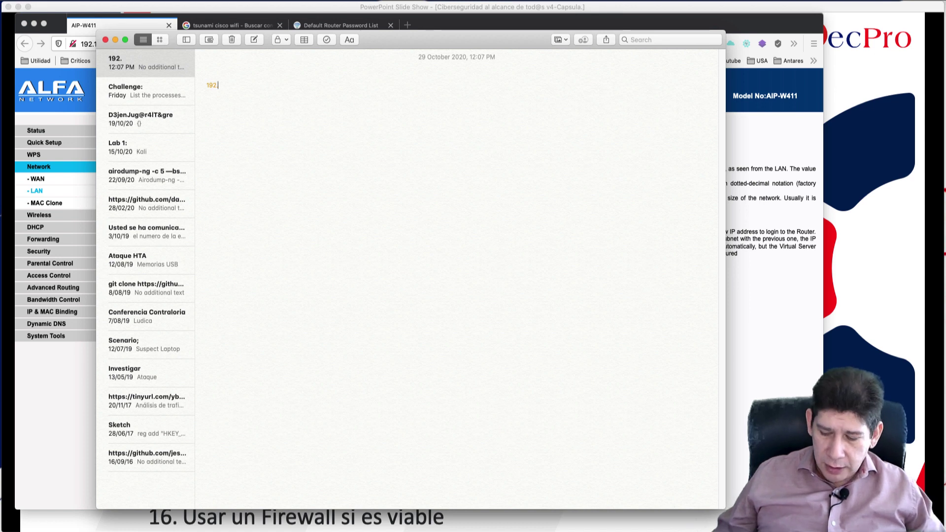
text(168.)
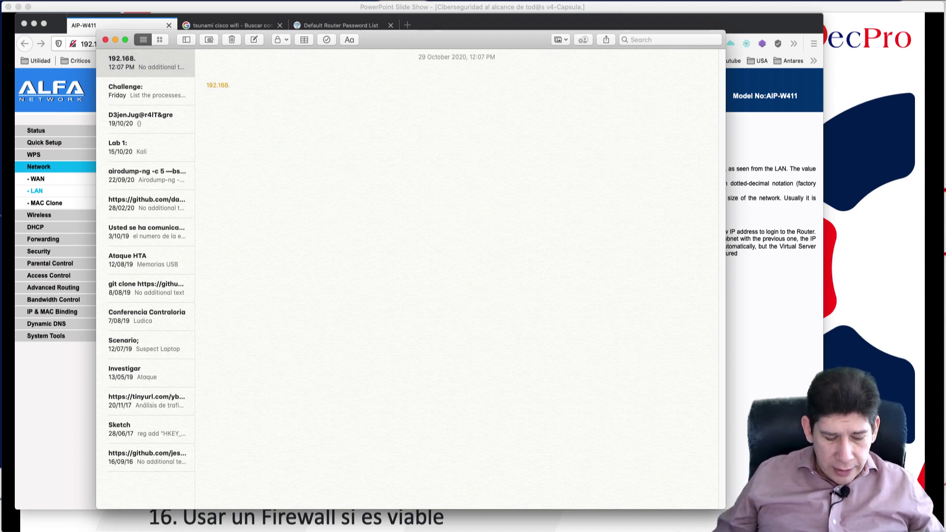
text(x.x)
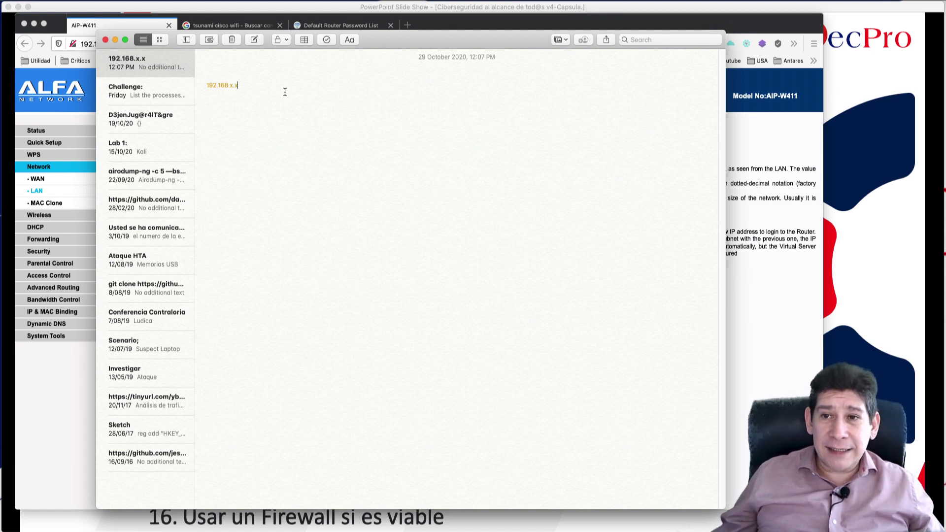
Enlarge the 192.168.x.x text in the note to a large, easily readable size
drag(246, 87, 190, 89)
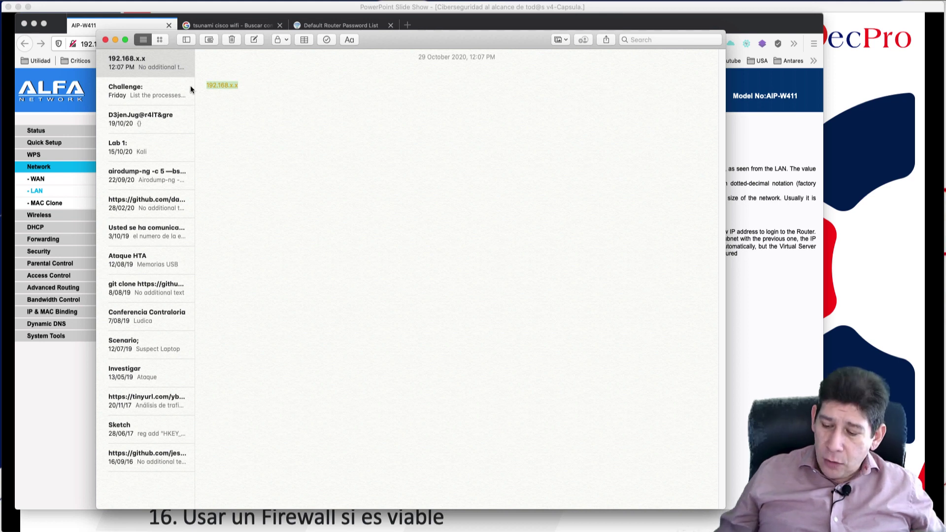
key(super+plus)
key(super+plus)
key(super+plus)
key(super+plus)
key(super+plus)
key(super+plus)
key(super+plus)
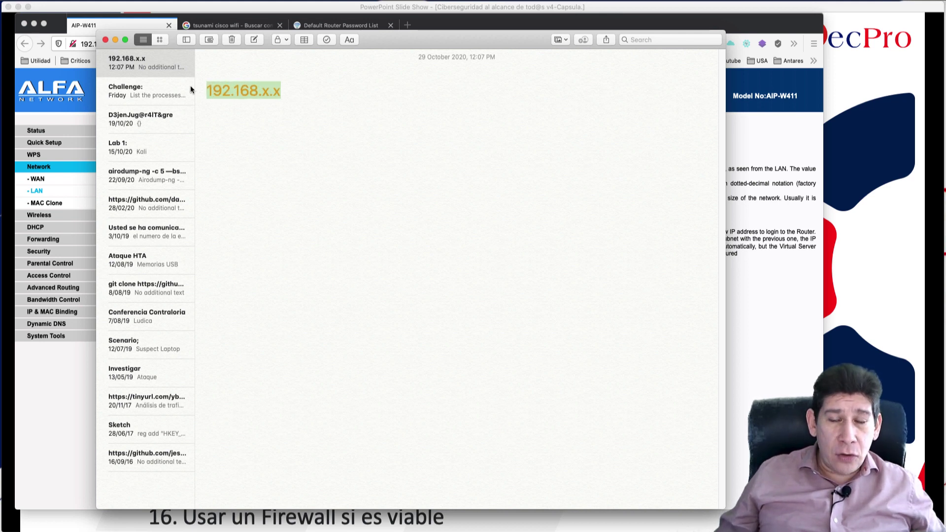
key(super+plus)
key(super+plus)
key(super+plus)
key(super+plus)
key(super+plus)
key(super+plus)
key(super+plus)
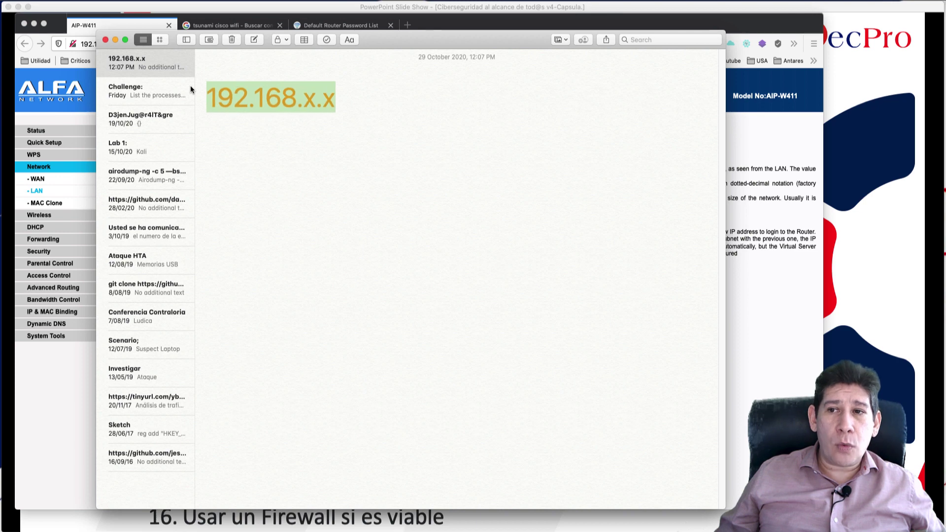
key(super+plus)
key(super+plus)
click(325, 122)
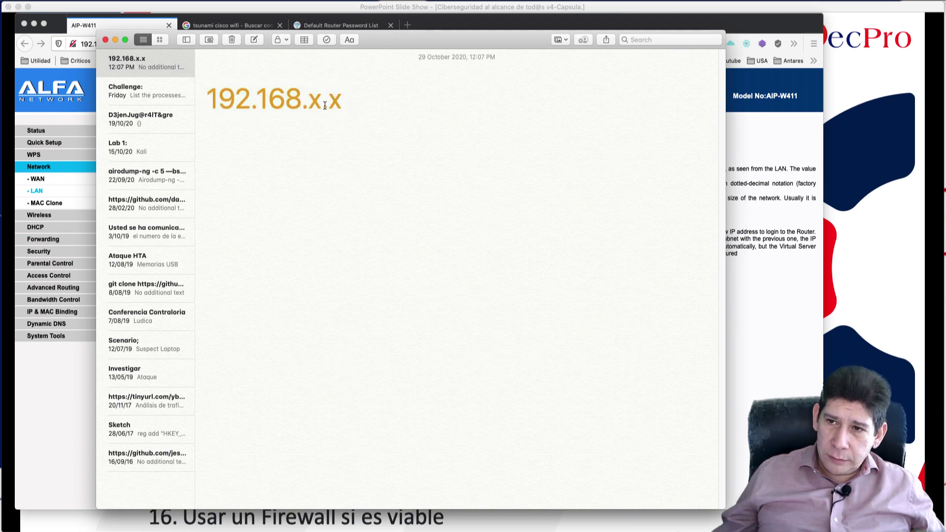
Add the address range 192.168.96.1 - 254 on a new line below 192.168.x.x
drag(309, 105, 349, 104)
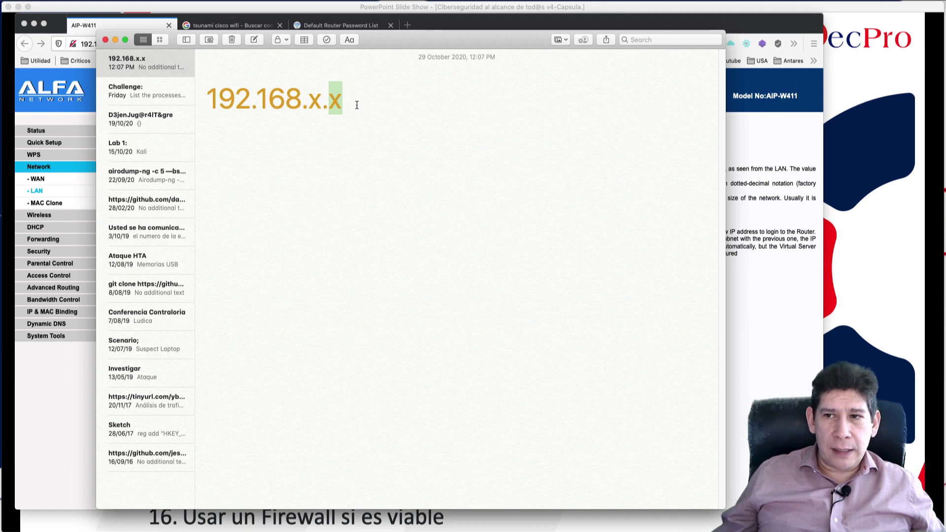
click(350, 104)
key(Return)
text(192,168,)
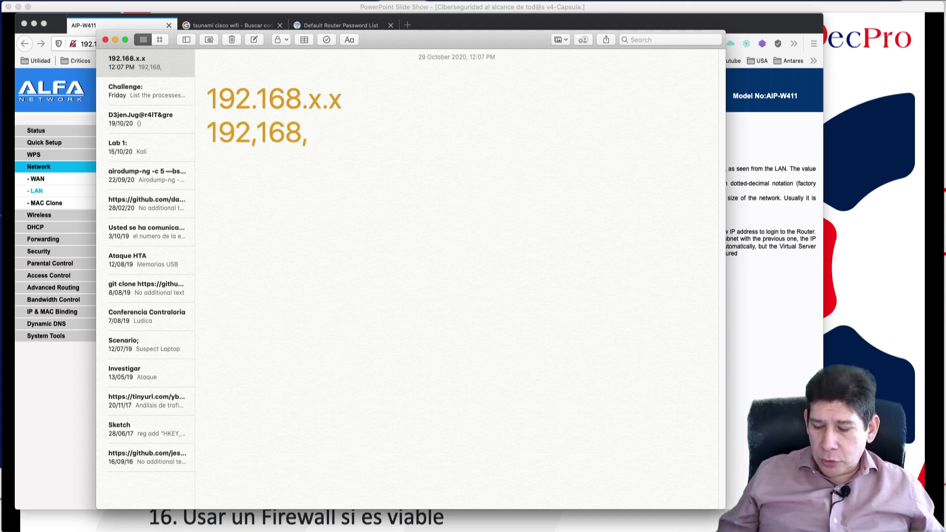
text(96,)
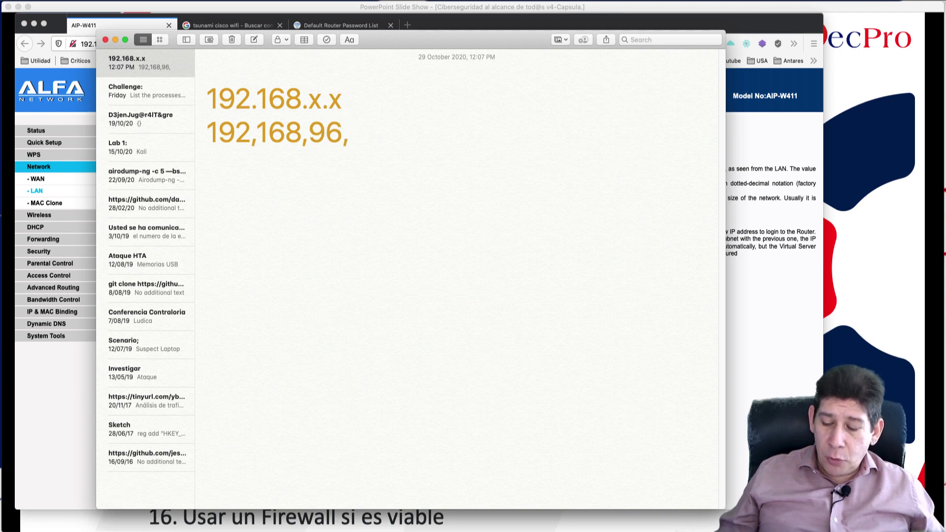
text(01)
key(BackSpace)
key(BackSpace)
key(BackSpace)
key(BackSpace)
key(BackSpace)
key(BackSpace)
key(BackSpace)
key(BackSpace)
key(BackSpace)
key(BackSpace)
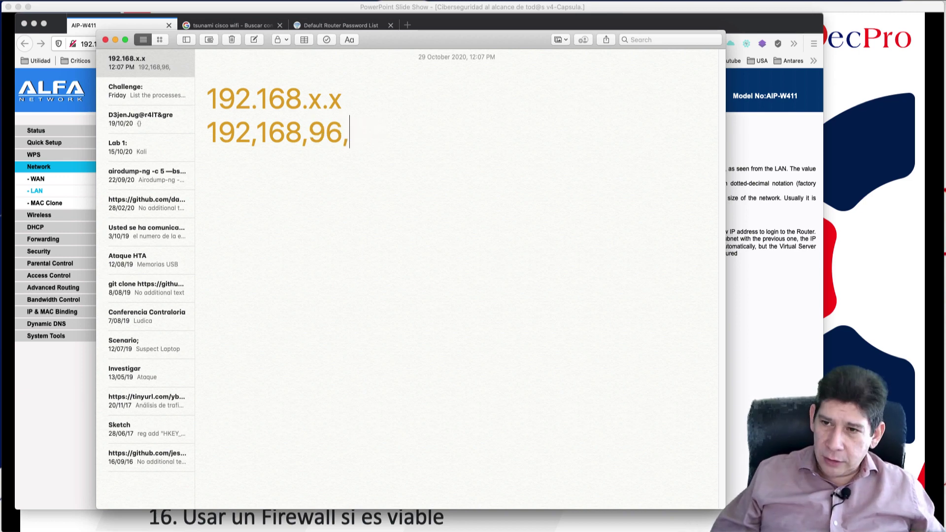
text(.)
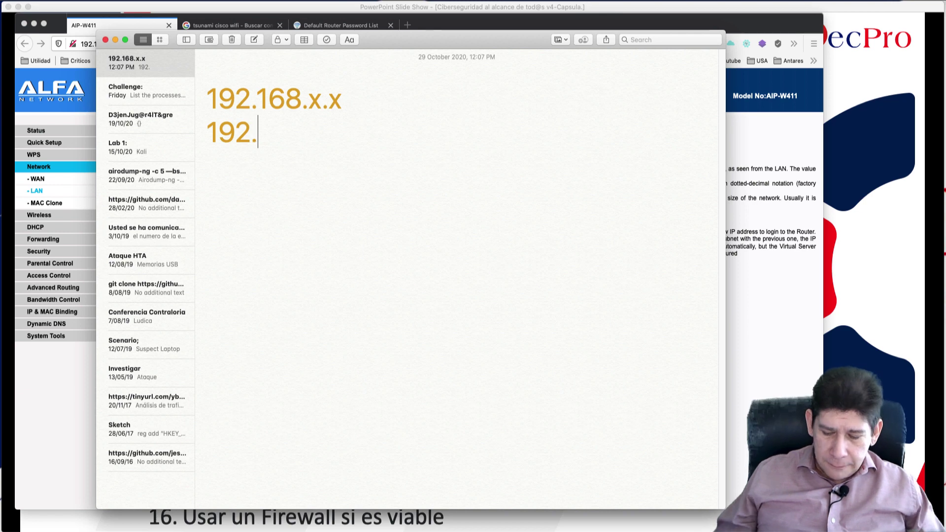
text(168,96)
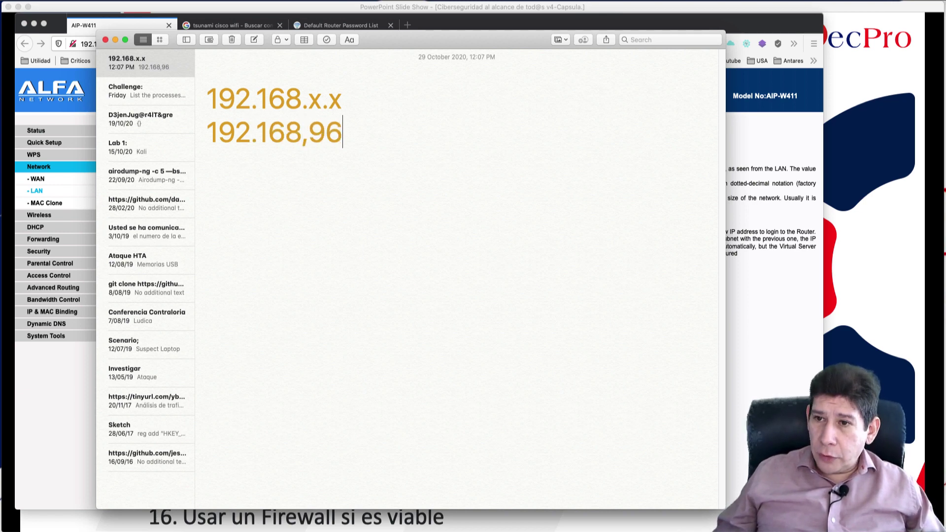
key(BackSpace)
key(BackSpace)
key(BackSpace)
text(.96.)
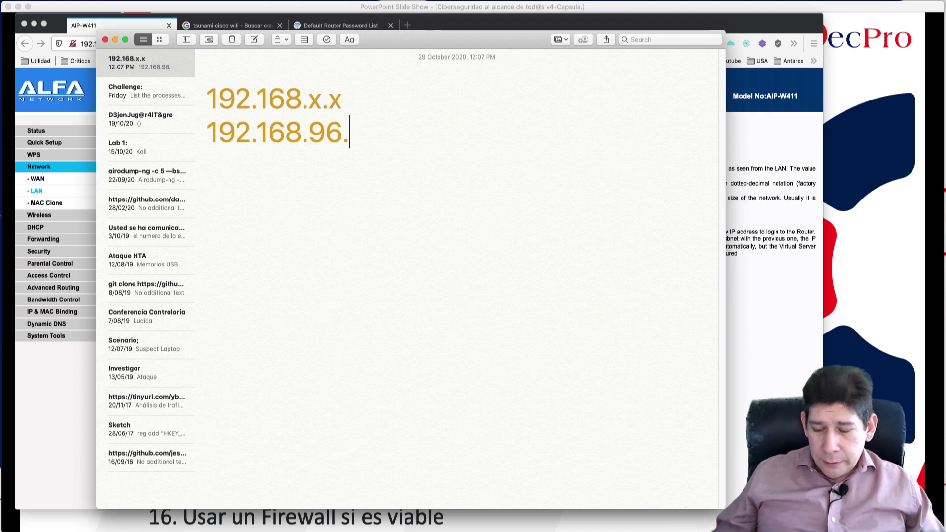
text(1)
text( -)
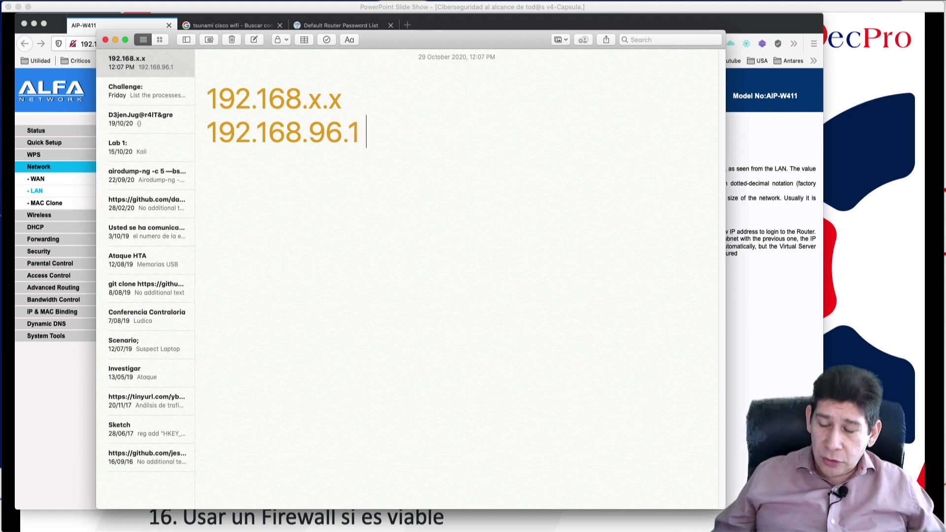
text( 254)
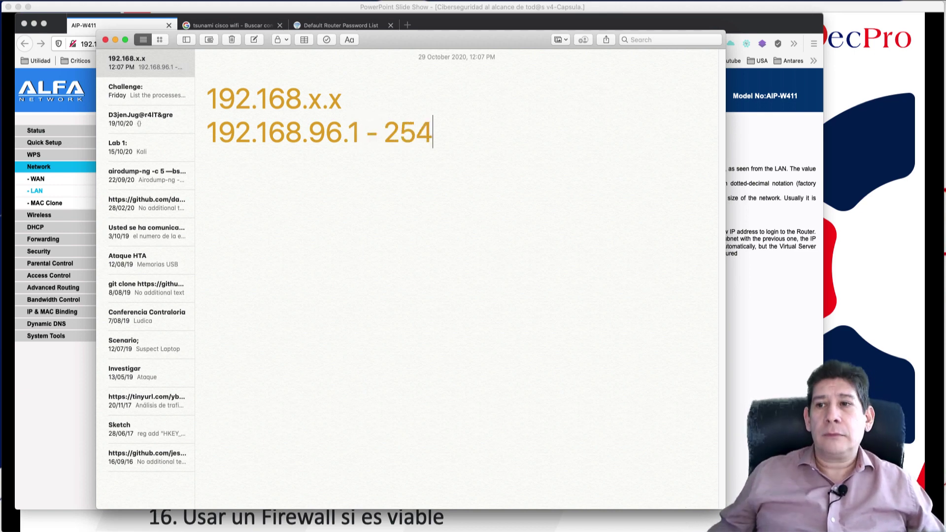
Add the address pattern 172.16.x.x to the note, separated from the 192.168 lines by a blank line
key(Return)
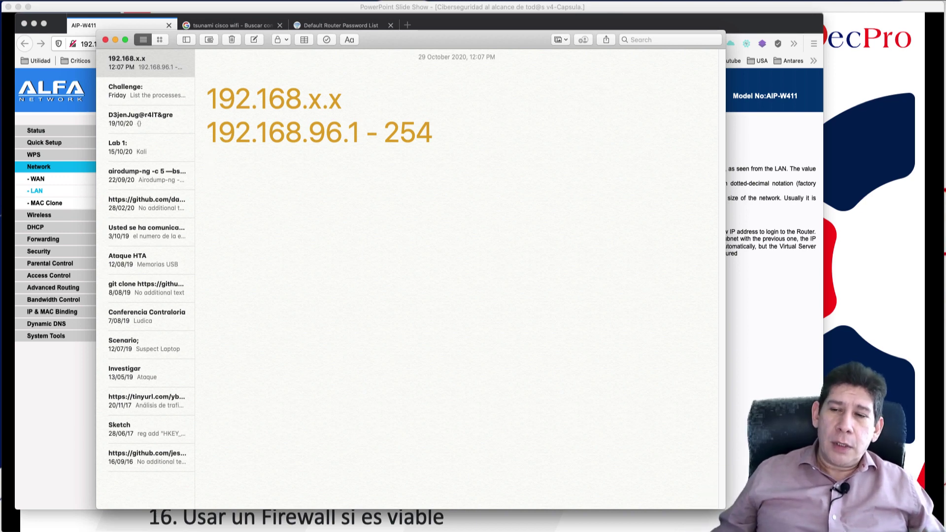
key(Return)
text(172)
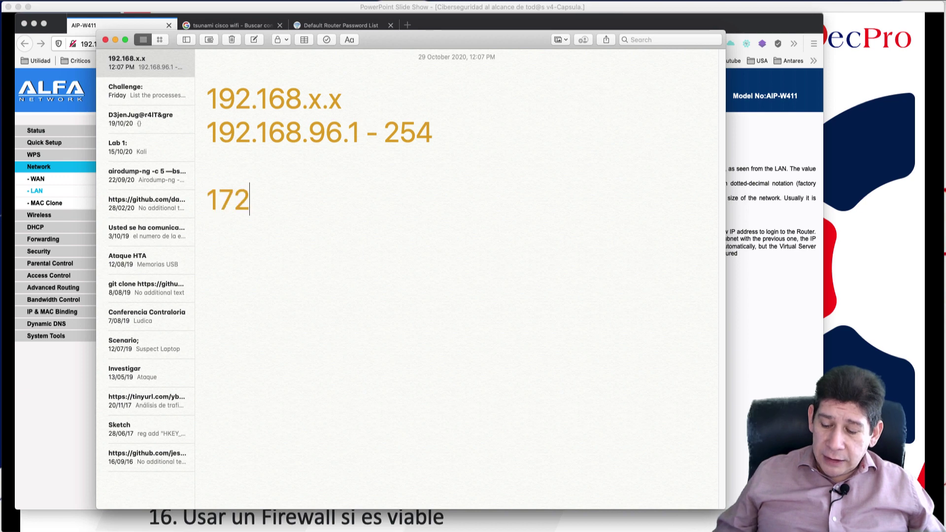
text(,13)
key(BackSpace)
key(BackSpace)
key(BackSpace)
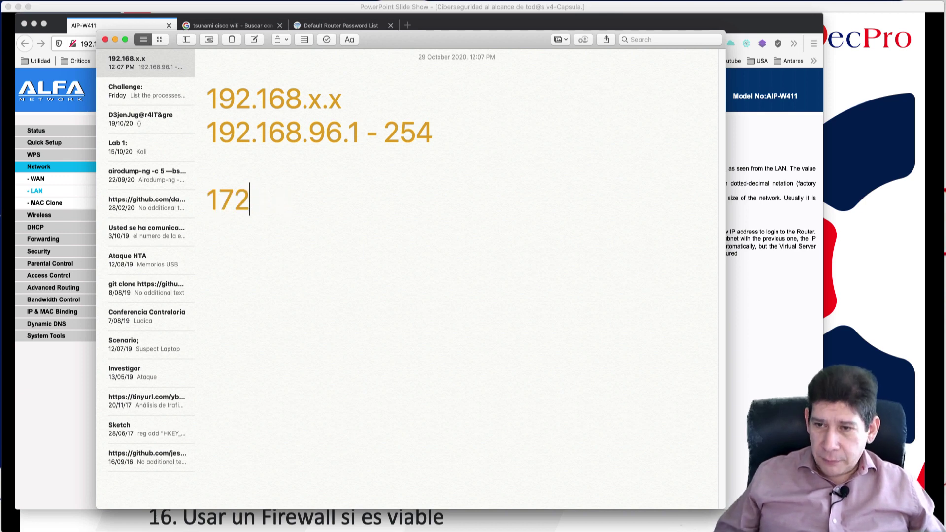
text(.16.)
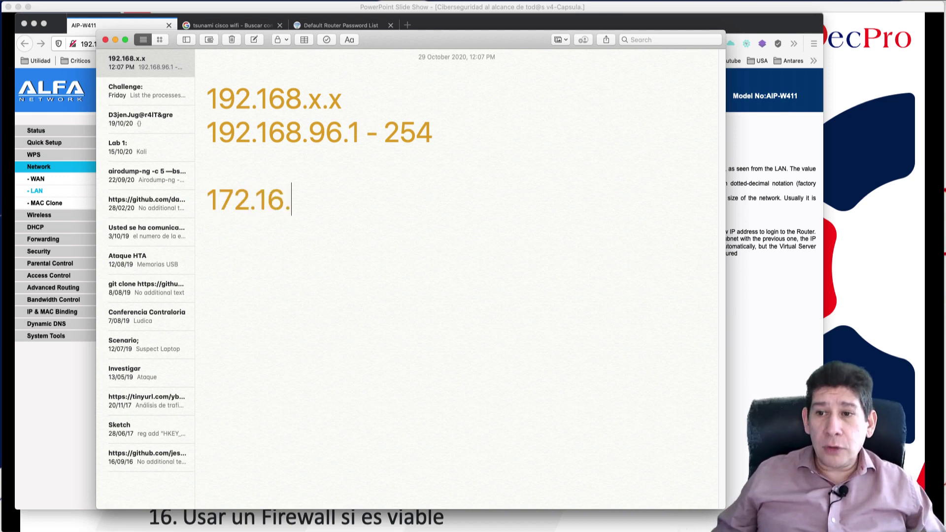
text(x.x)
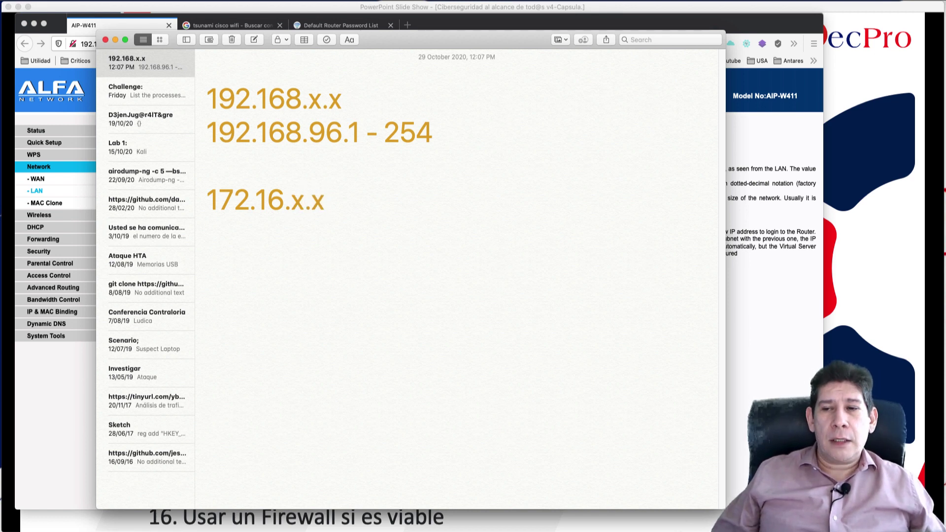
Write the example range 172.16.40.1-254 on the line below 172.16.x.x
key(Return)
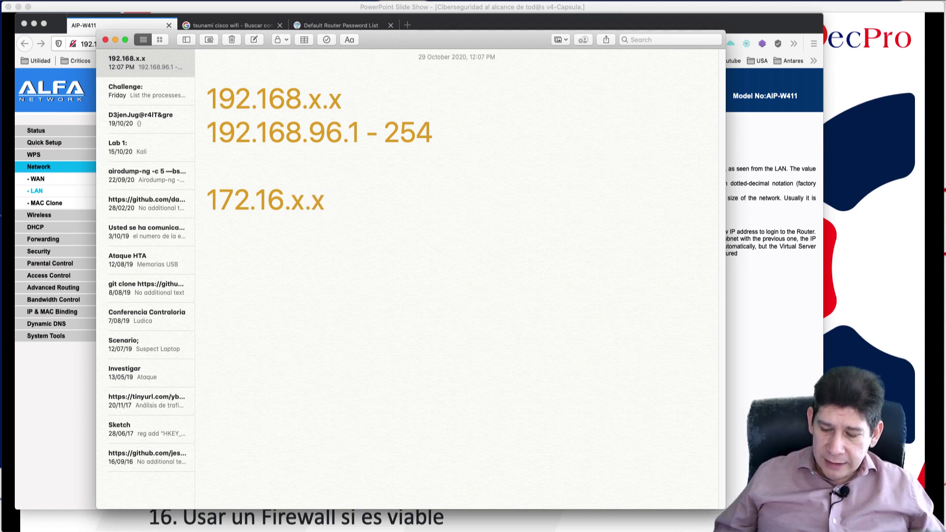
text(172.16.)
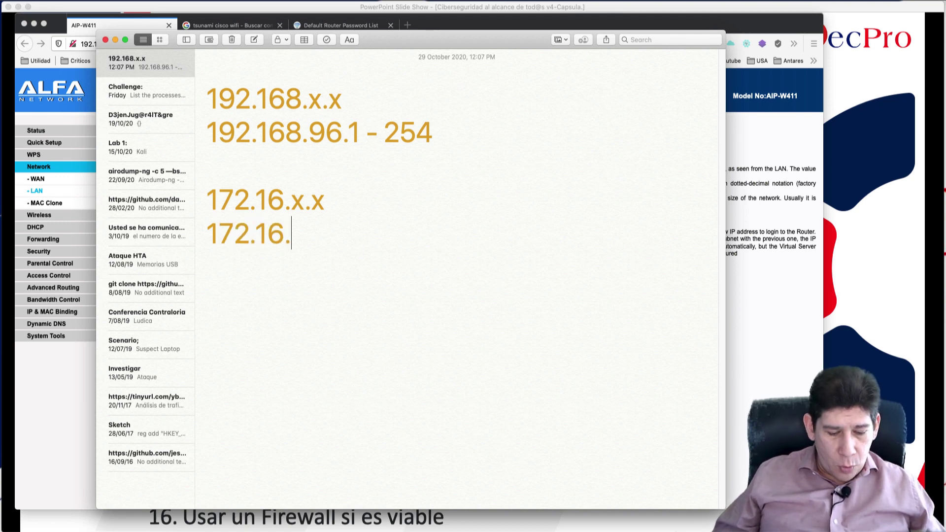
text(40.1)
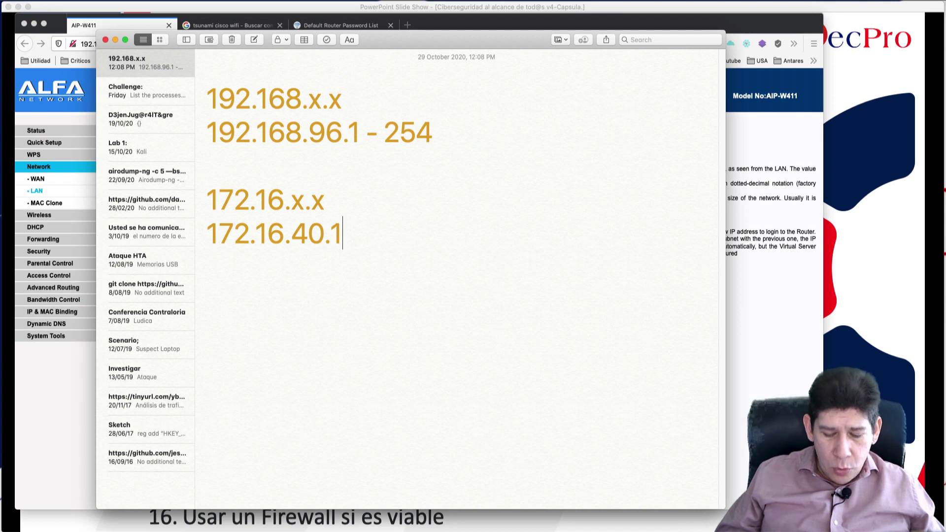
text(-254)
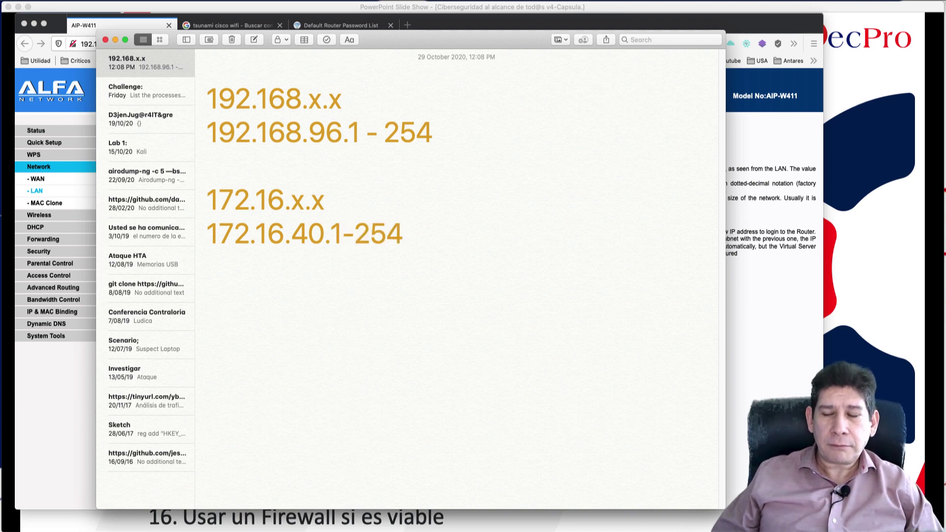
Leave a blank line after the 172.16 range and add the address pattern 10.x.x.x
key(Return)
key(Return)
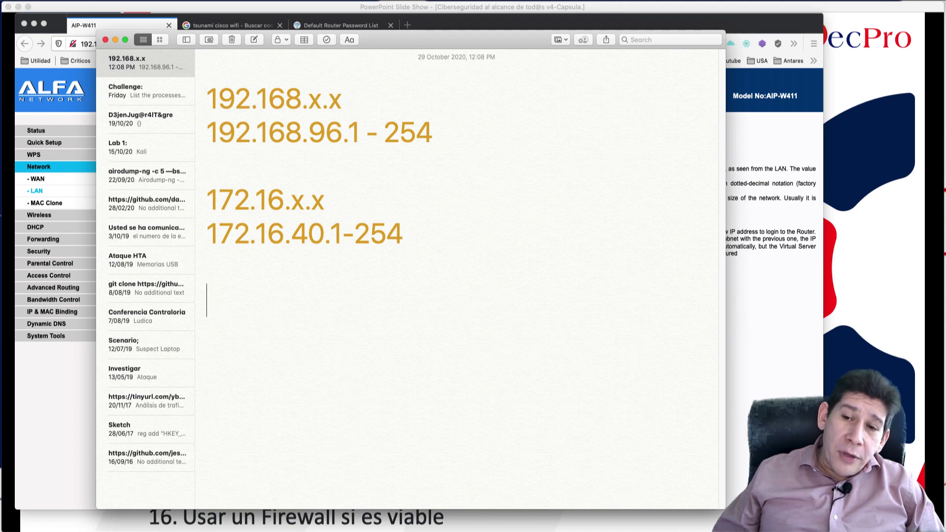
text(10)
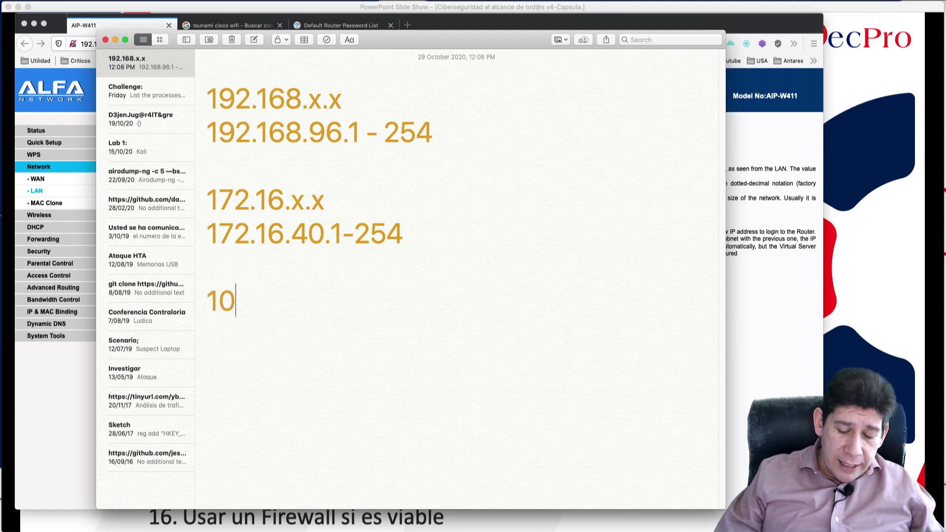
text(.x.x.x)
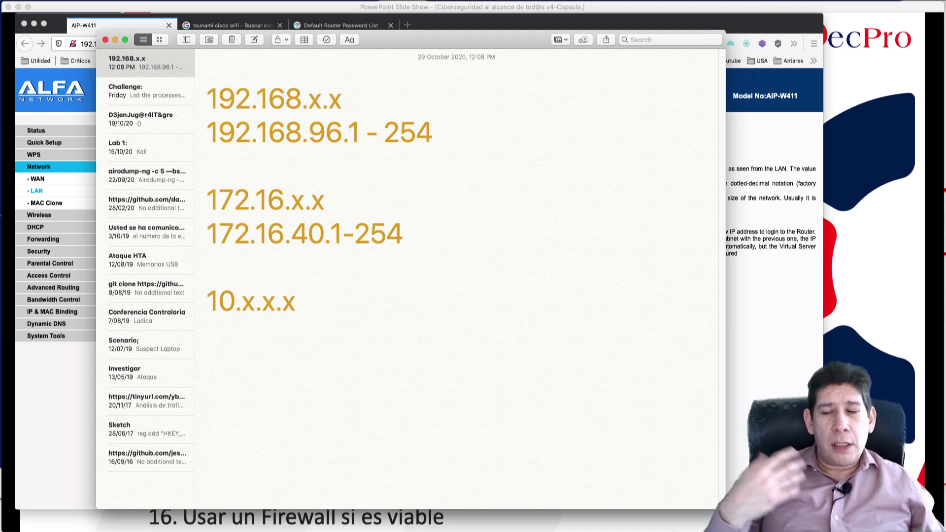
Write the example range 10.32.45.1-254 on the line below 10.x.x.x
key(Return)
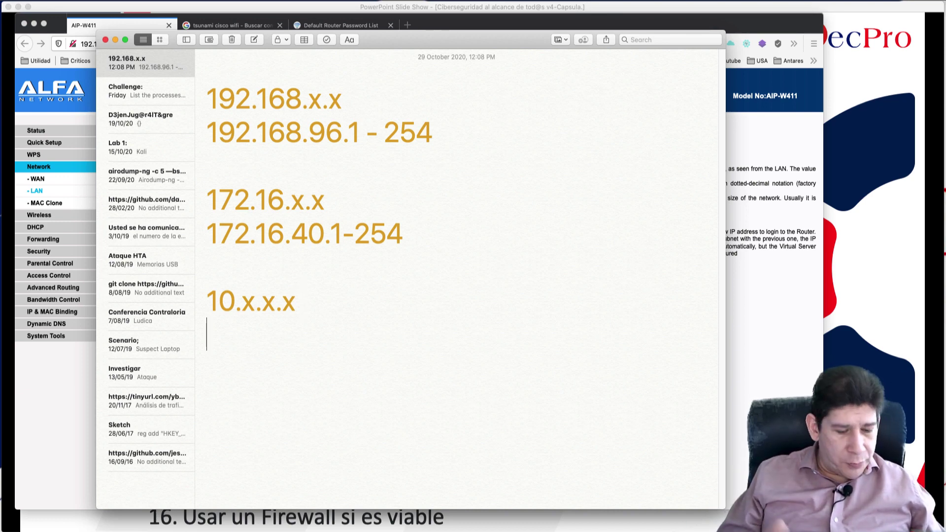
text(10.32.)
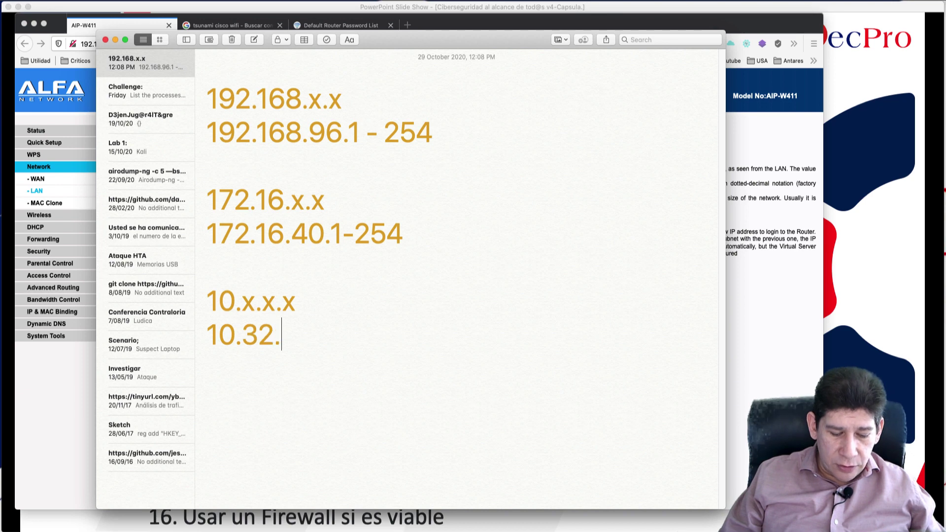
text(45.)
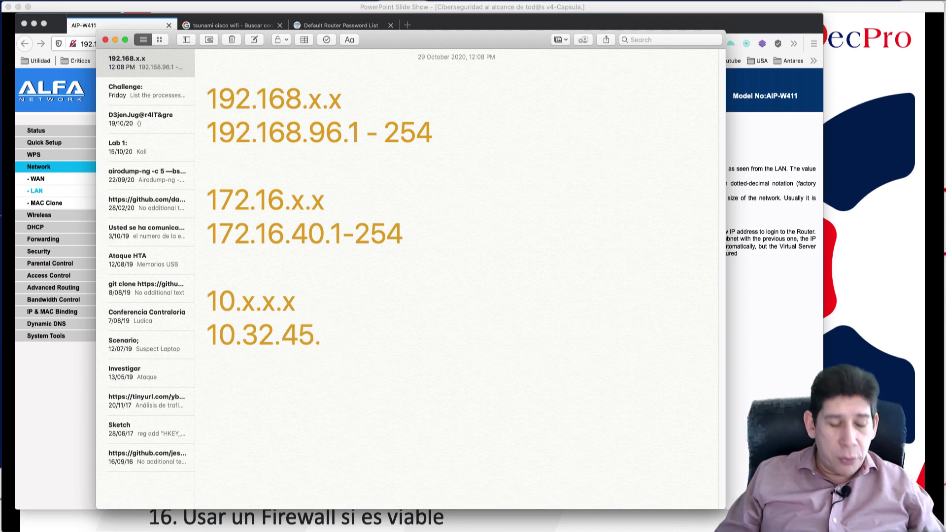
text(1-2)
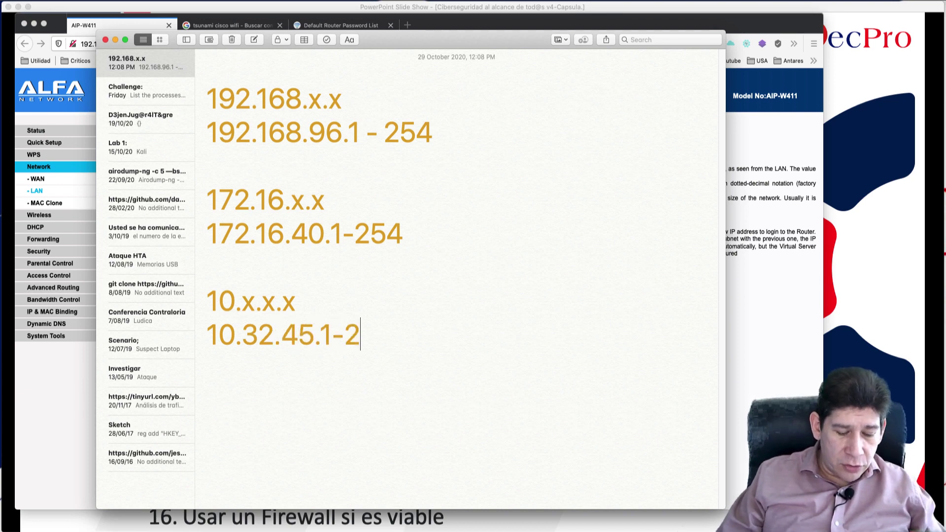
text(54)
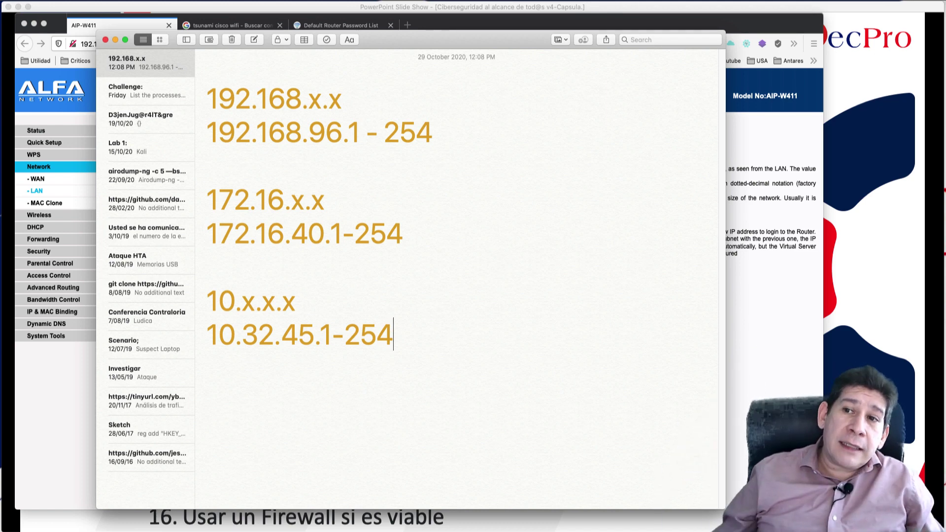
Hide Notes to return to the browser and open the router's DHCP settings
click(364, 132)
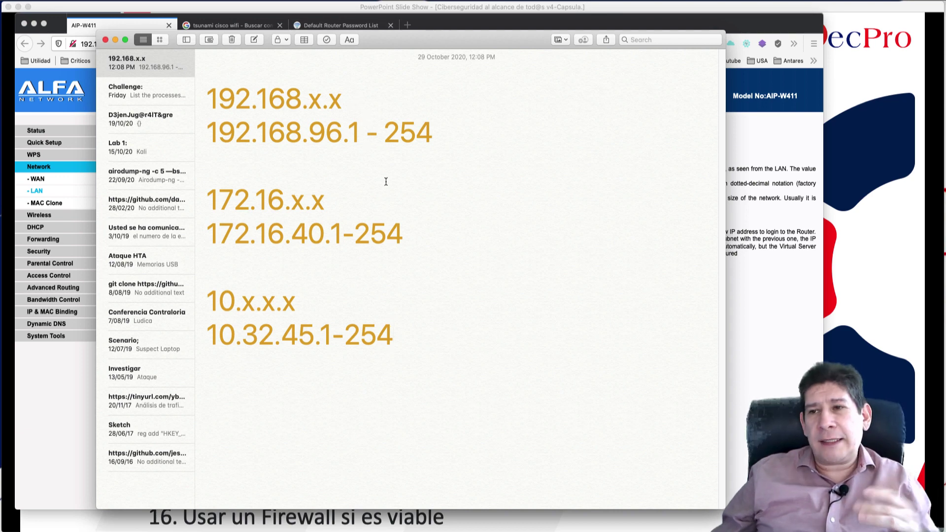
key(Left)
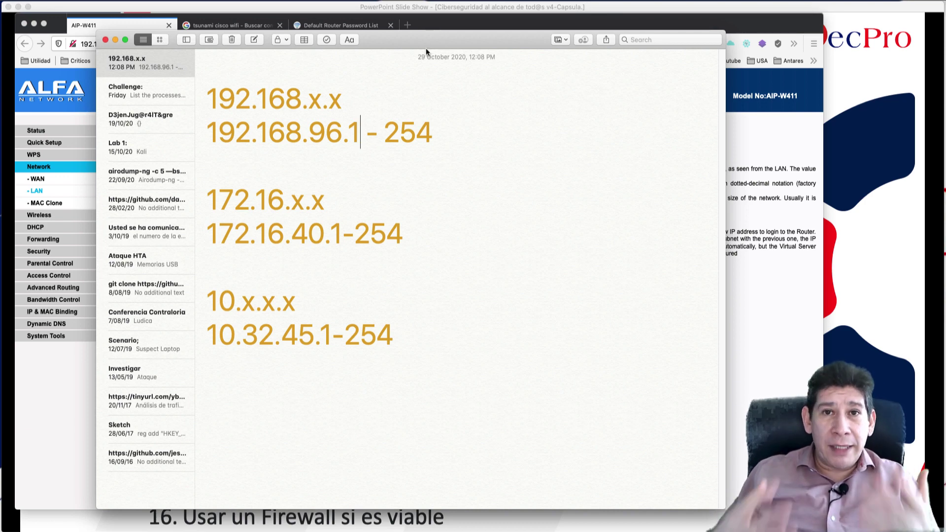
drag(426, 49, 212, 85)
key(super+h)
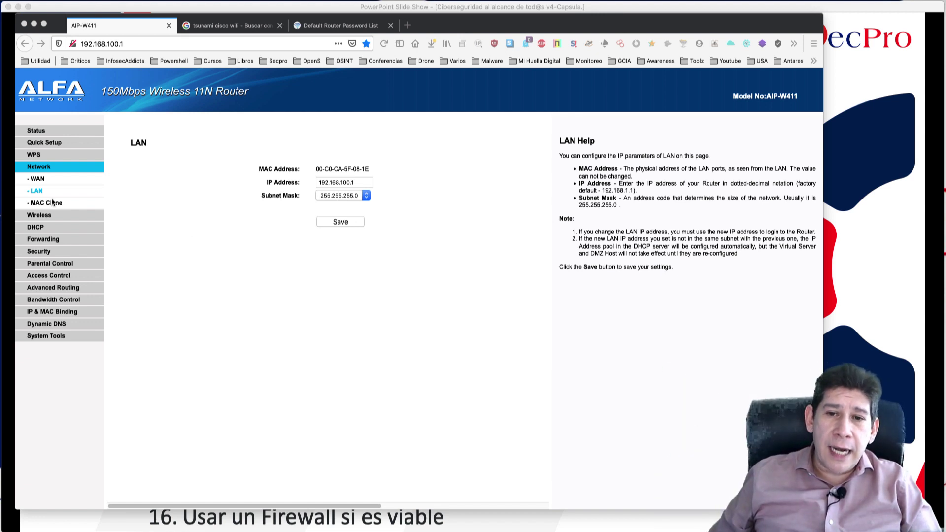
click(42, 230)
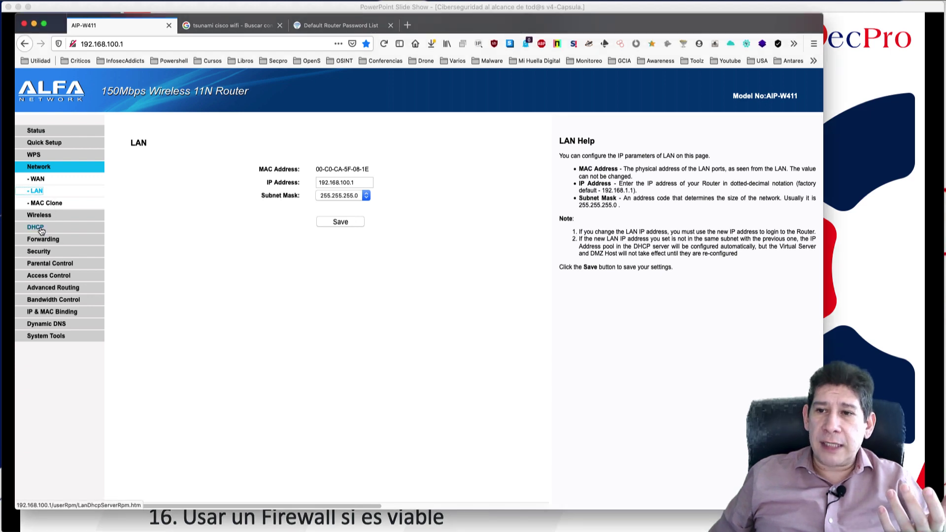
click(41, 231)
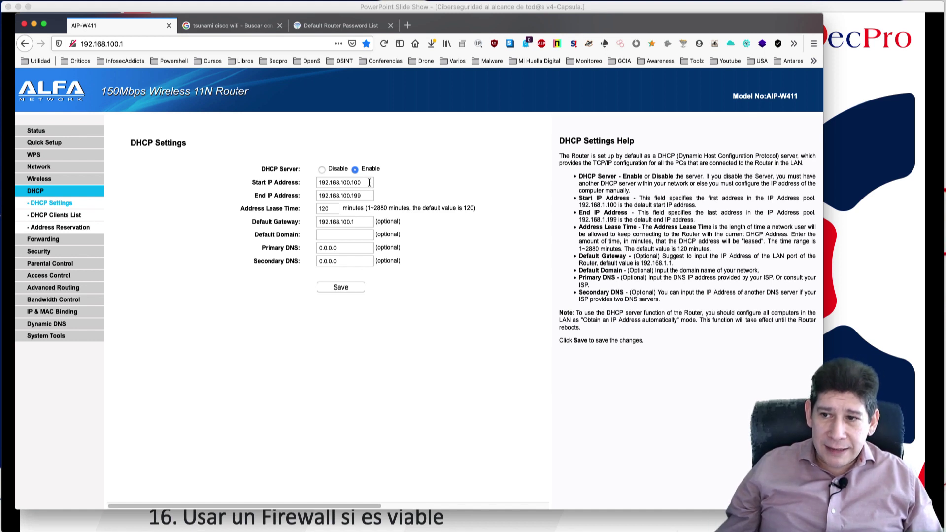
Set the DHCP End IP Address to 192.168.100.110 and save the settings, acknowledging the reboot notice
click(365, 196)
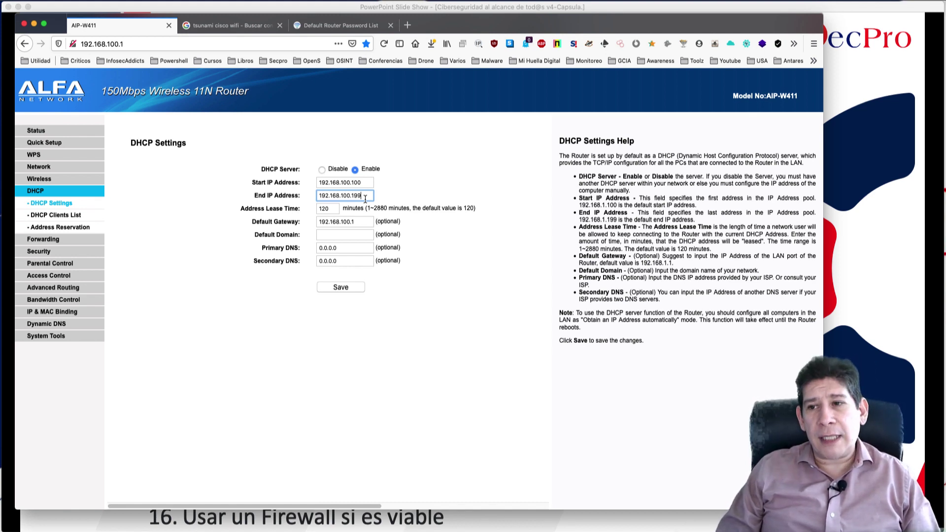
key(BackSpace)
key(BackSpace)
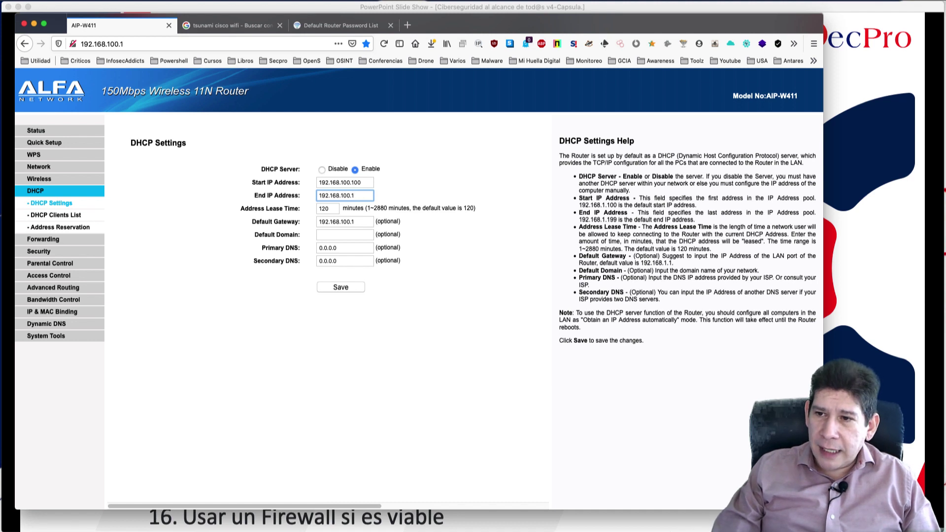
text(10)
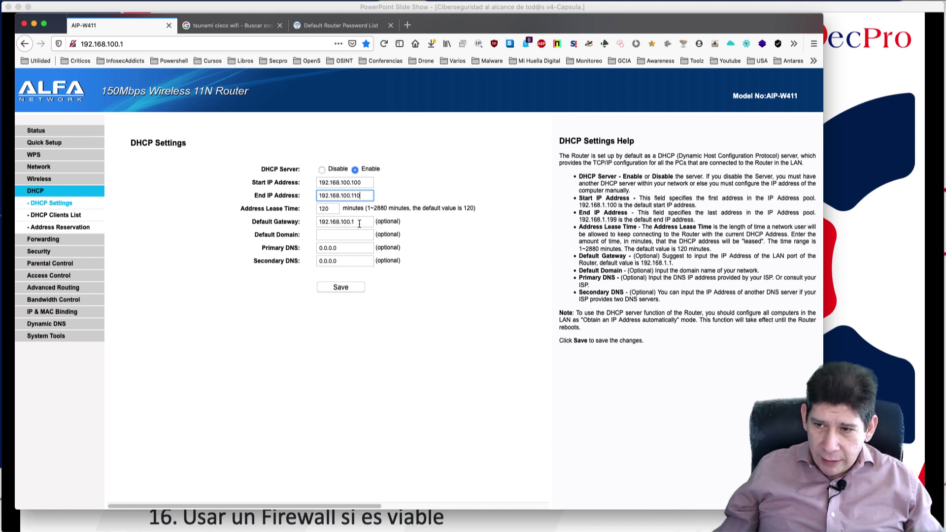
click(347, 289)
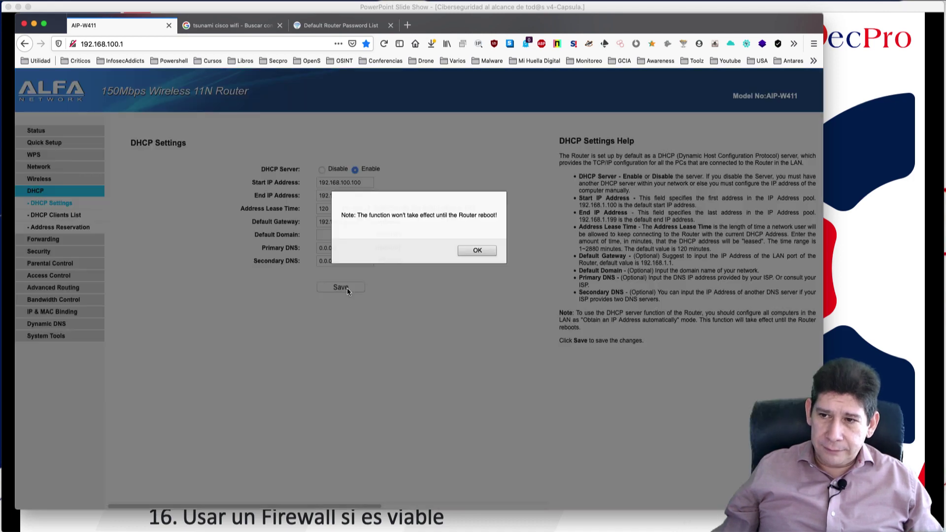
click(483, 250)
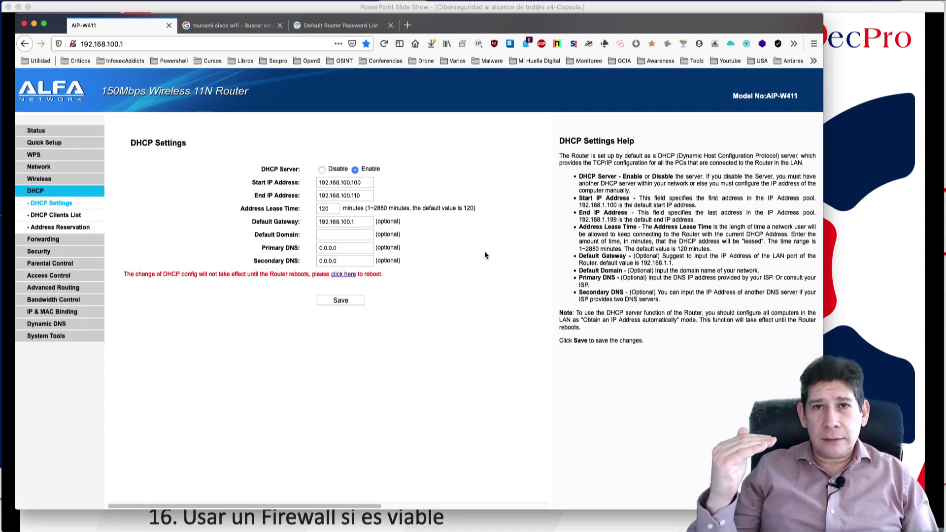
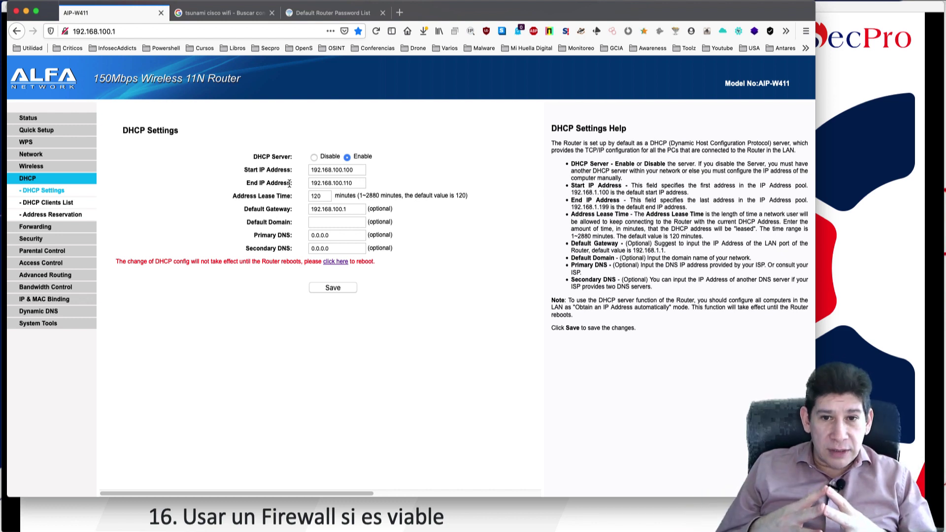
Review the router's Virtual Servers, Port Triggering and DMZ forwarding pages, and disable UPnP
click(35, 227)
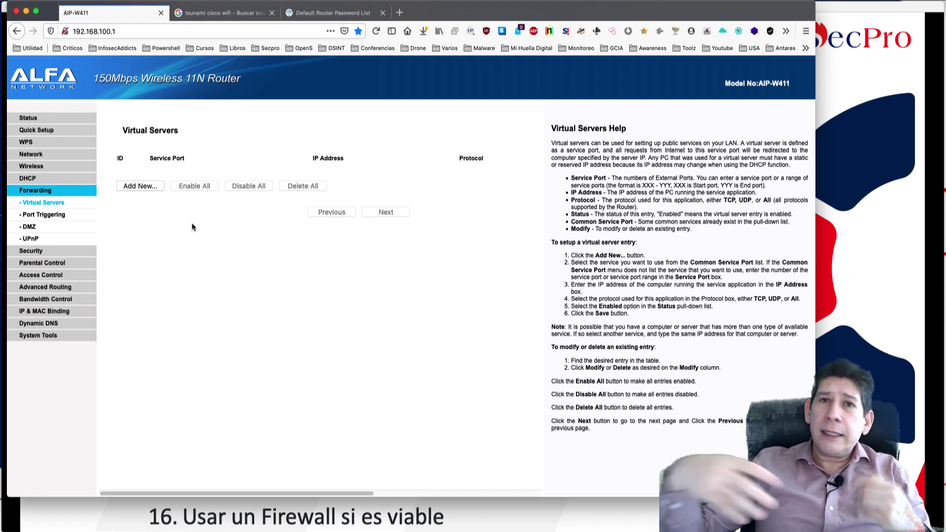
click(43, 215)
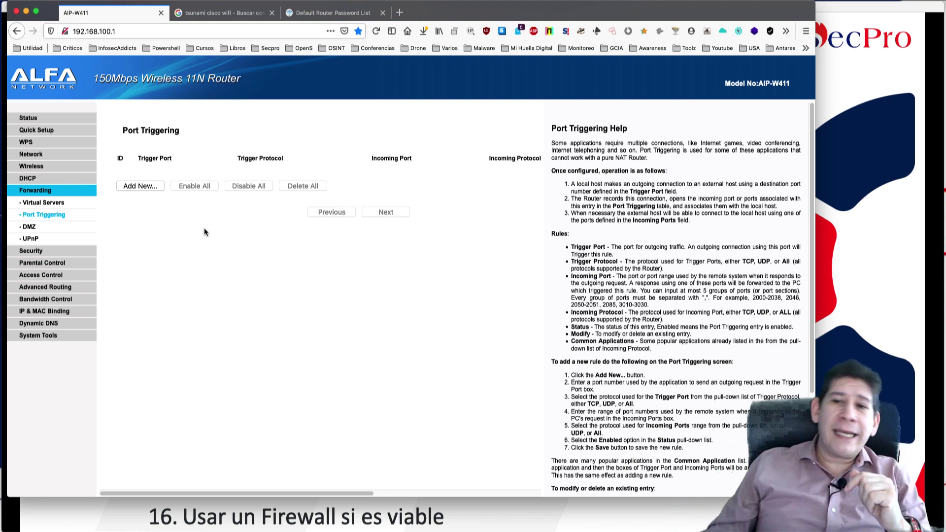
click(29, 228)
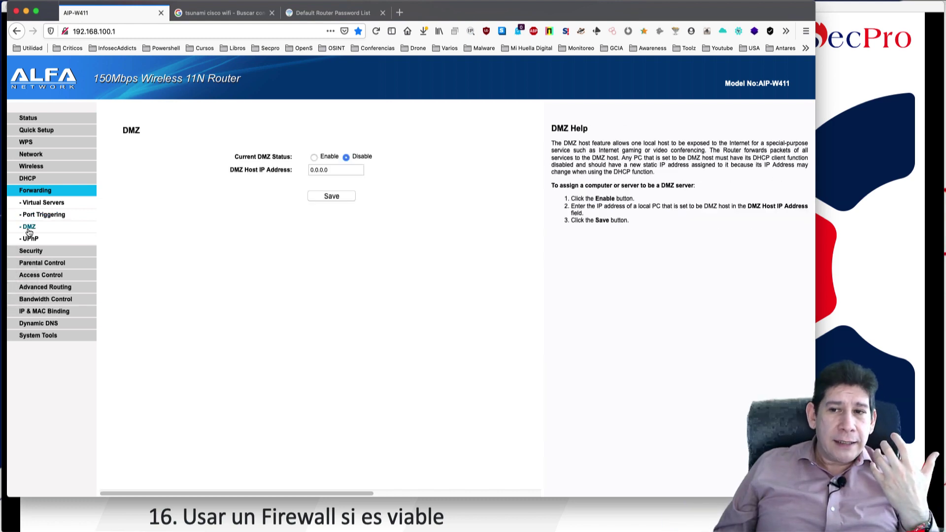
click(29, 240)
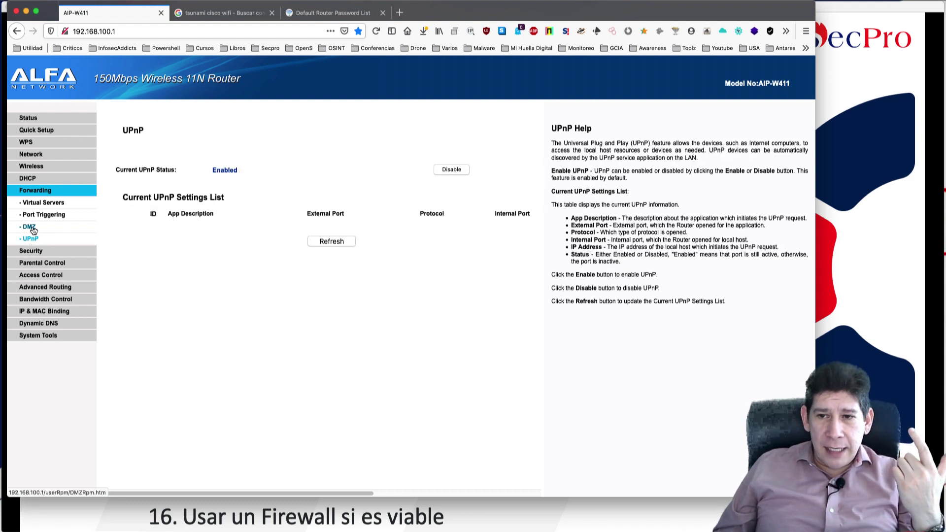
click(463, 170)
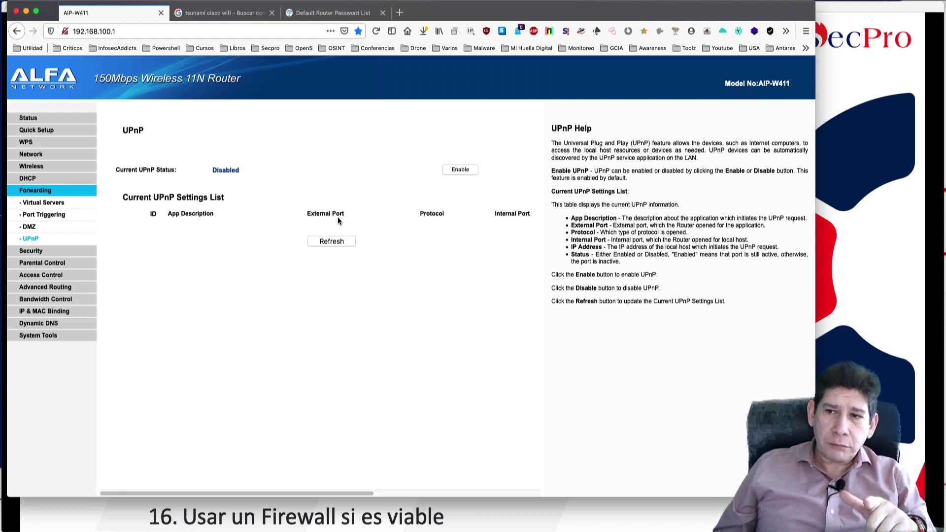
click(29, 228)
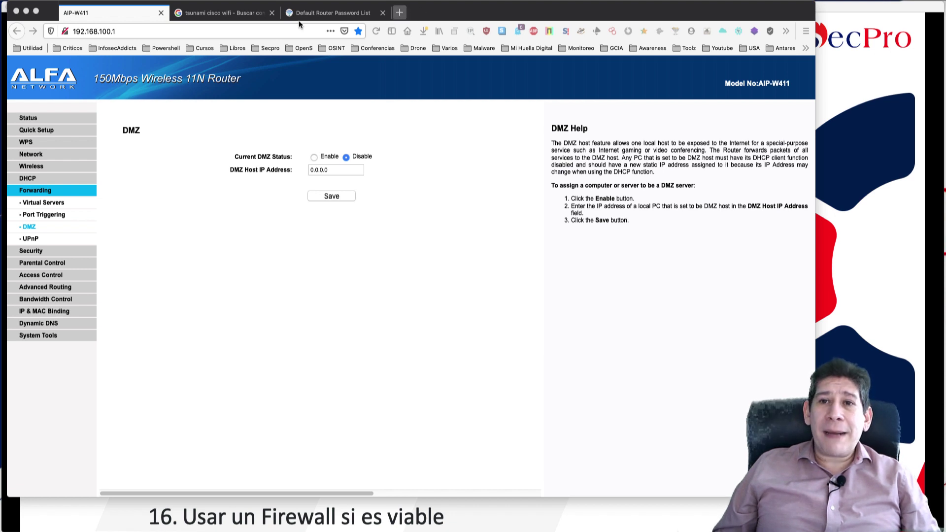
click(399, 13)
click(135, 31)
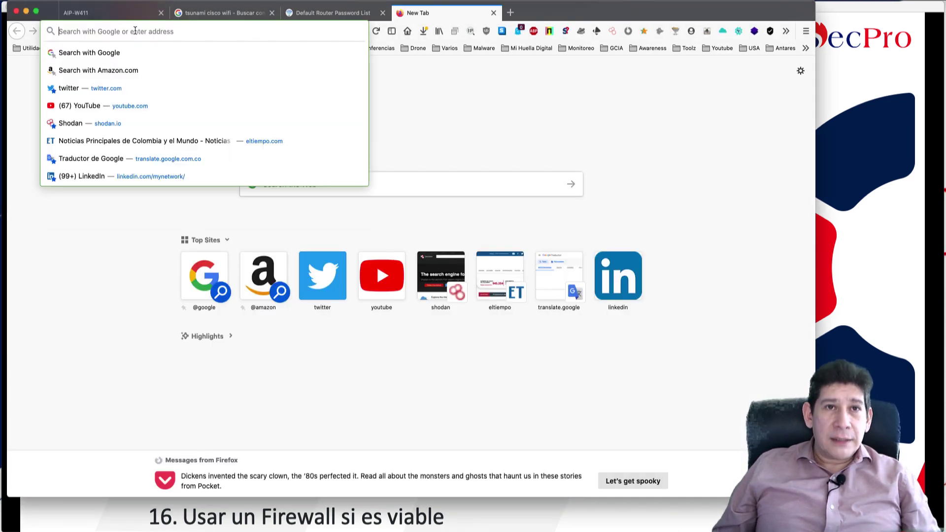
text(https://www.ipvoid.com/port-scan/)
key(Return)
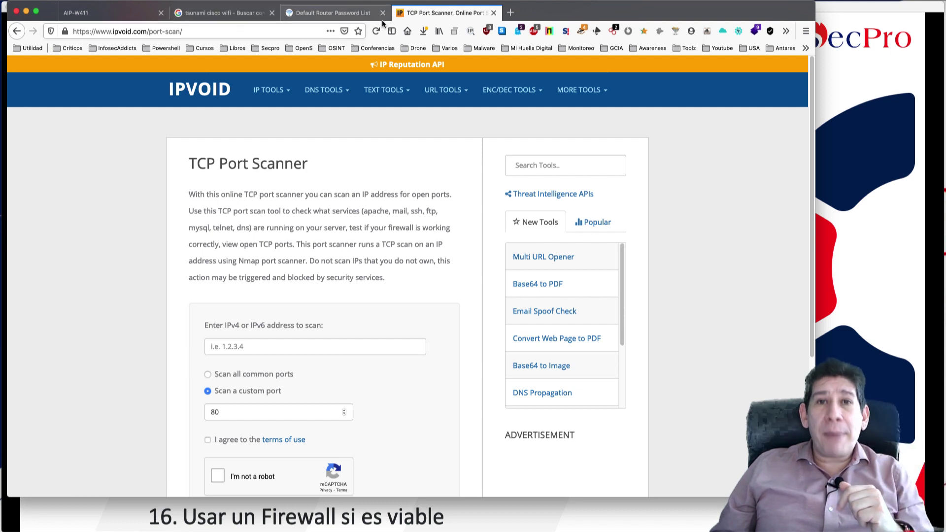
click(510, 12)
click(196, 32)
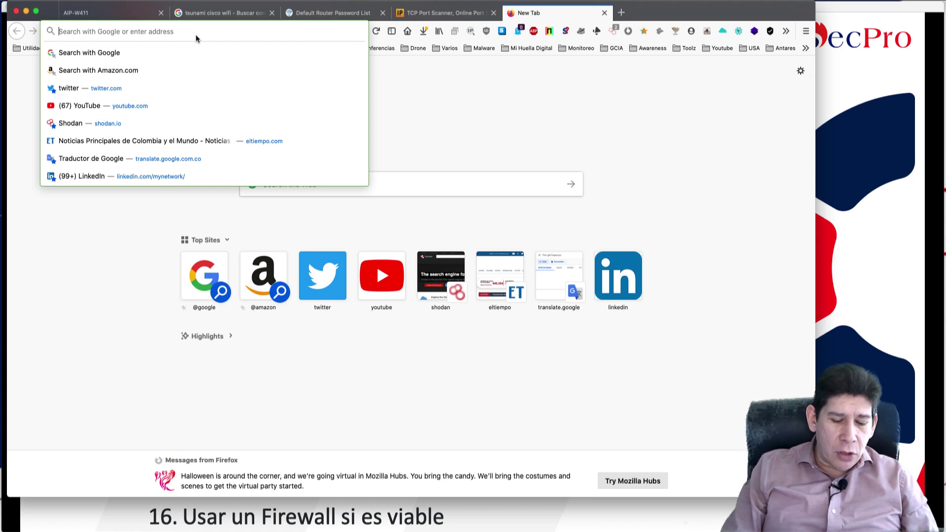
text(whatismyipaddress.com/)
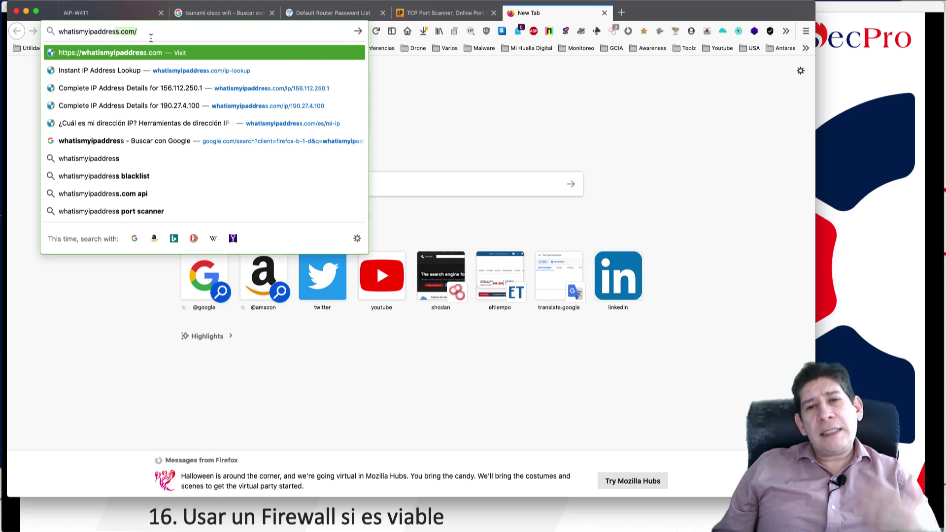
drag(148, 32, 34, 31)
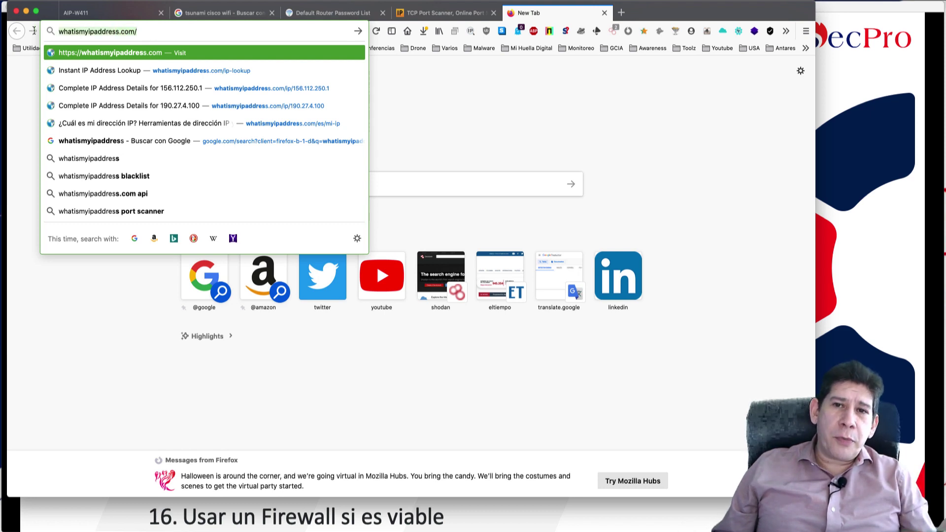
text(ipchicken)
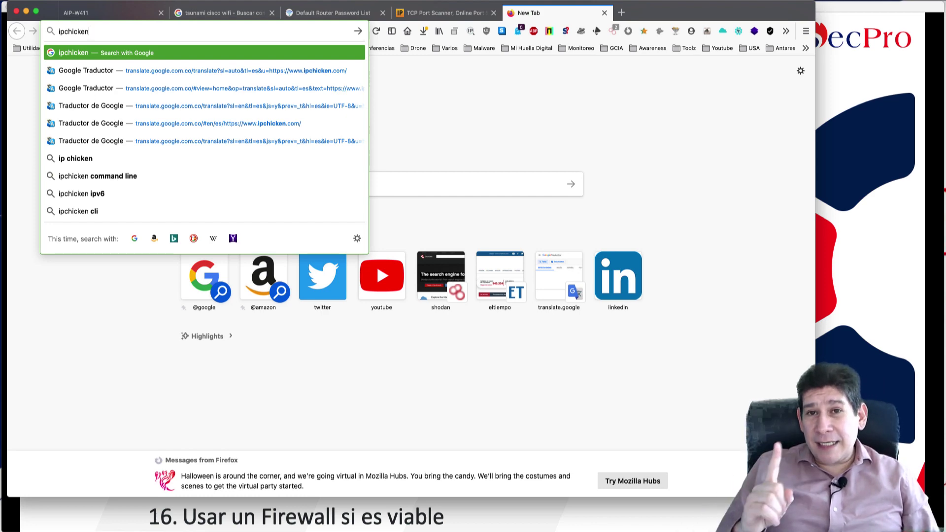
click(445, 142)
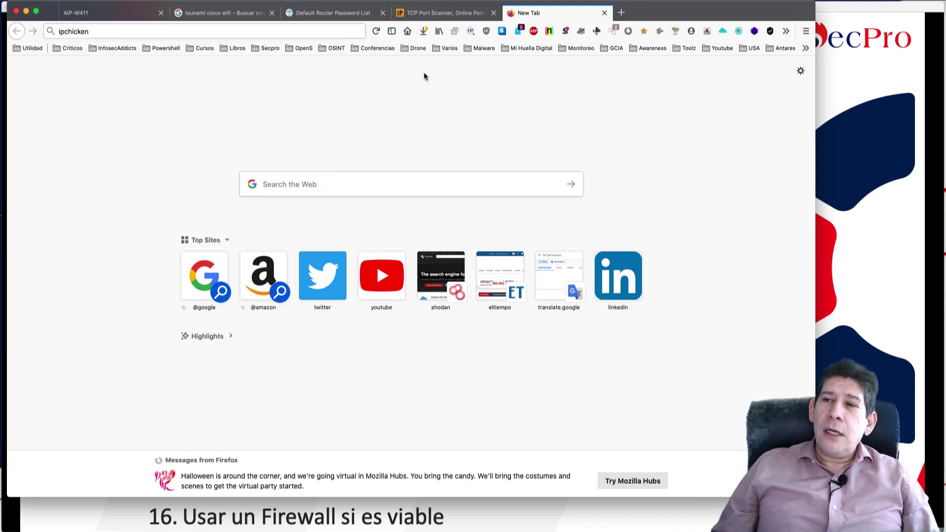
Return to the IPVoid TCP Port Scanner and choose to scan all common ports
click(418, 18)
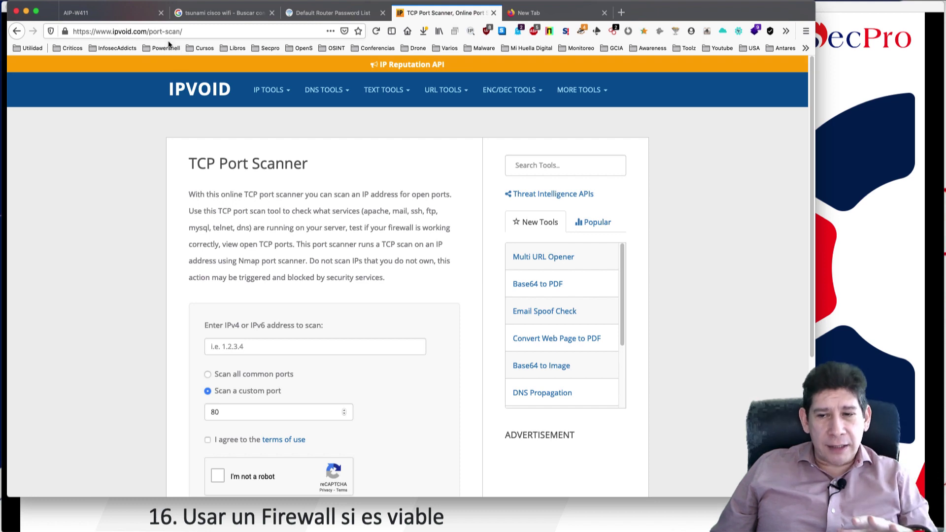
click(258, 351)
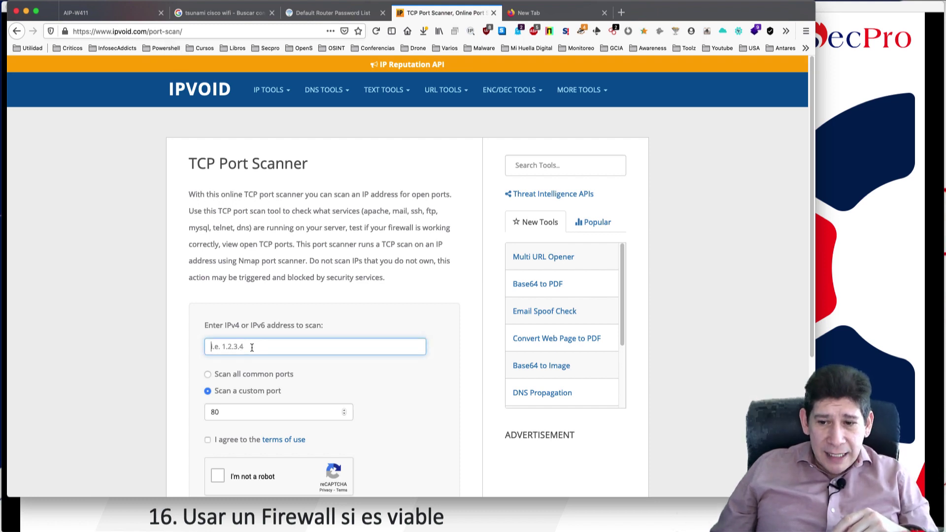
scroll(266, 349, down, 3)
click(208, 278)
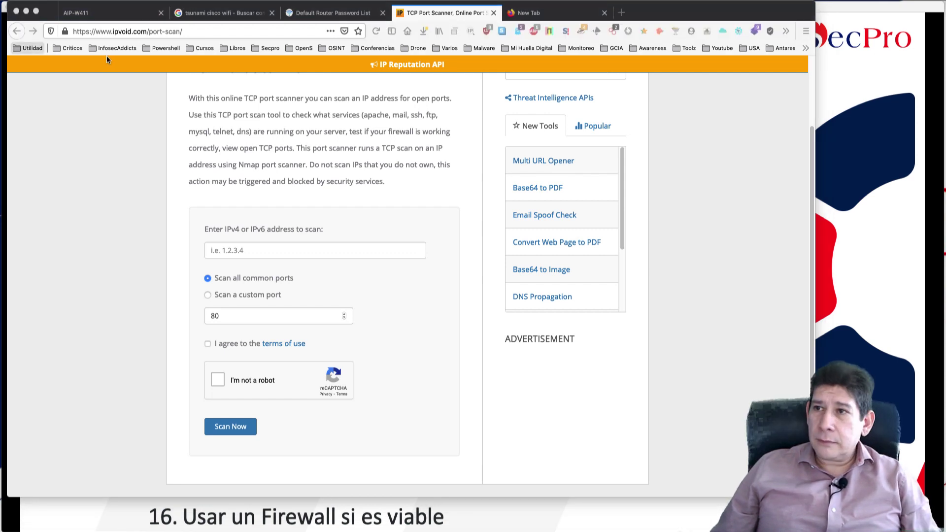
click(540, 13)
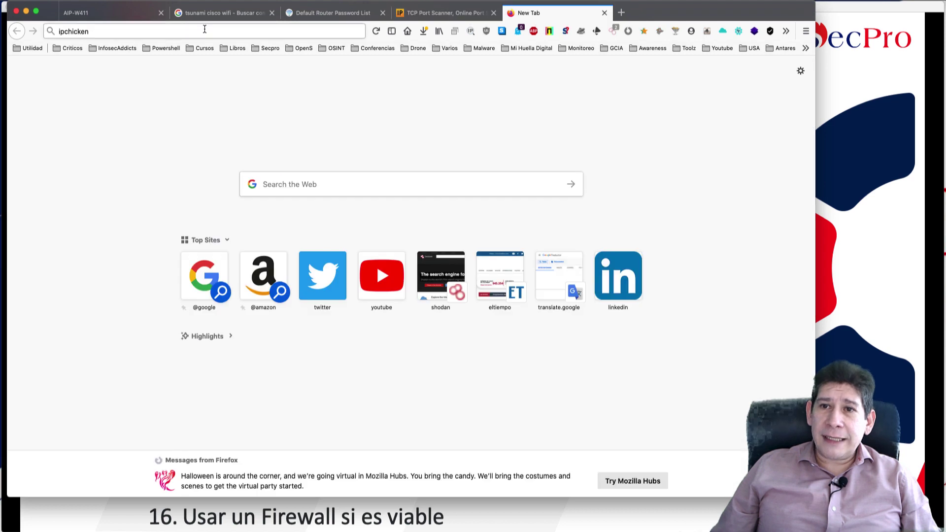
click(204, 29)
text(http://www.t1shopper.com/tools/port-scan/result/)
key(Return)
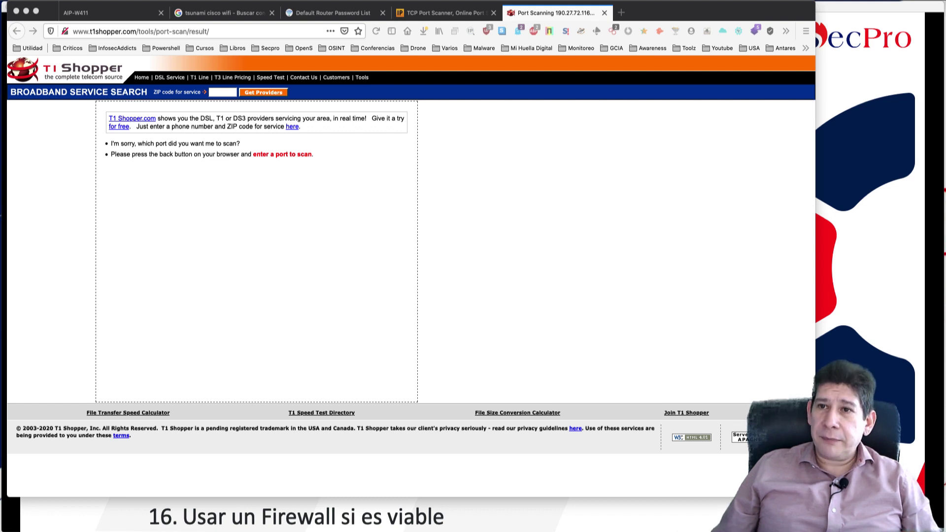
click(244, 28)
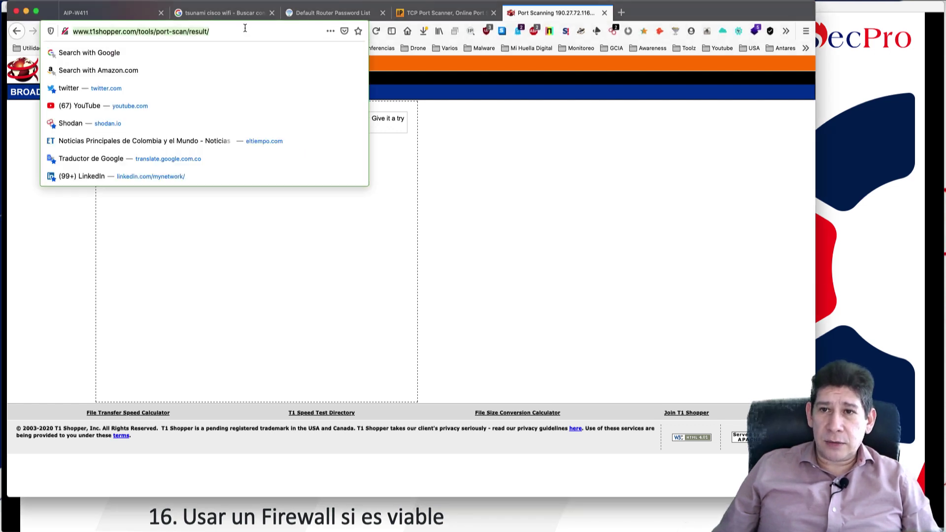
key(Right)
key(BackSpace)
key(BackSpace)
key(BackSpace)
key(BackSpace)
key(BackSpace)
key(BackSpace)
key(BackSpace)
key(Return)
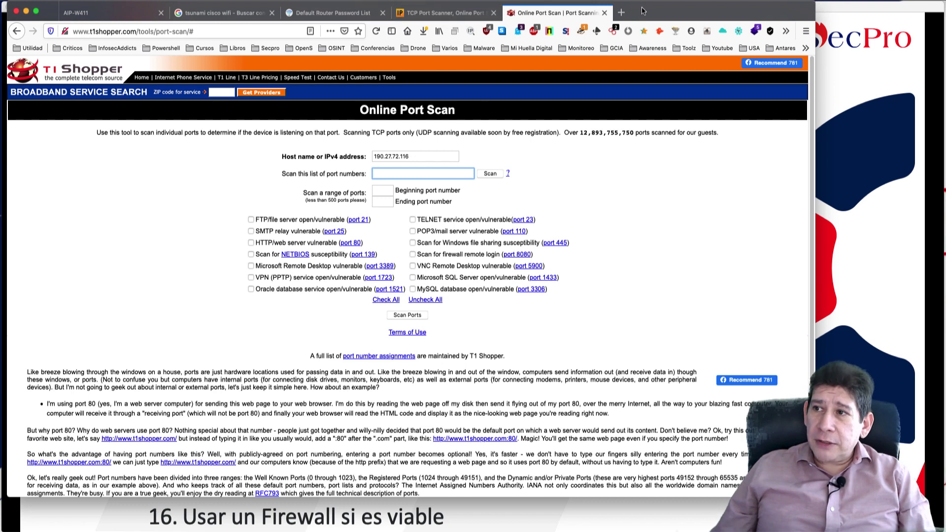
Open whatismyipaddress.com in a new tab and copy the displayed public IPv4 address
click(621, 12)
click(199, 31)
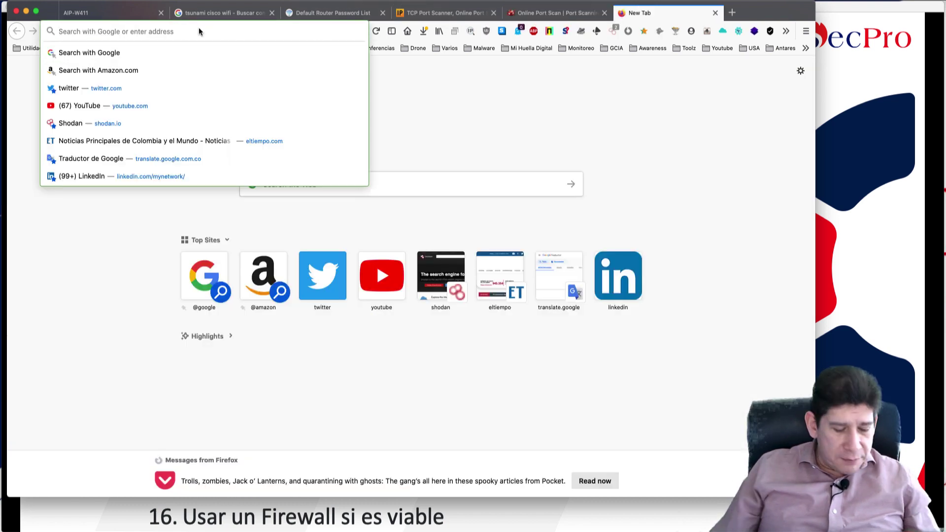
text(whatismyipaddress.com/)
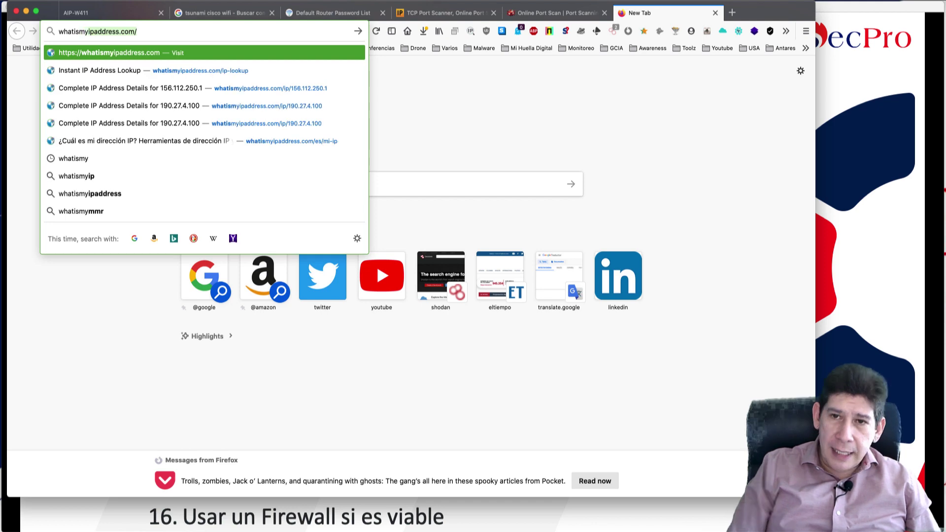
key(Return)
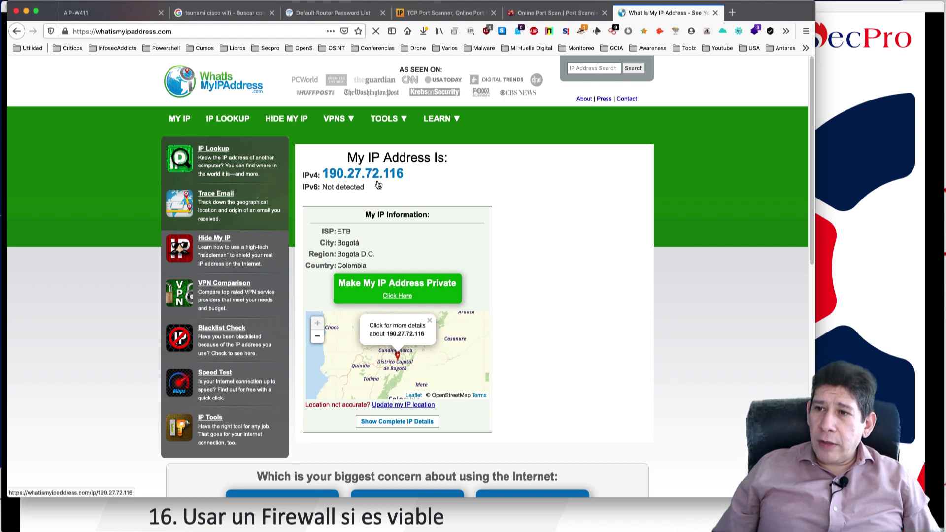
drag(405, 174, 339, 176)
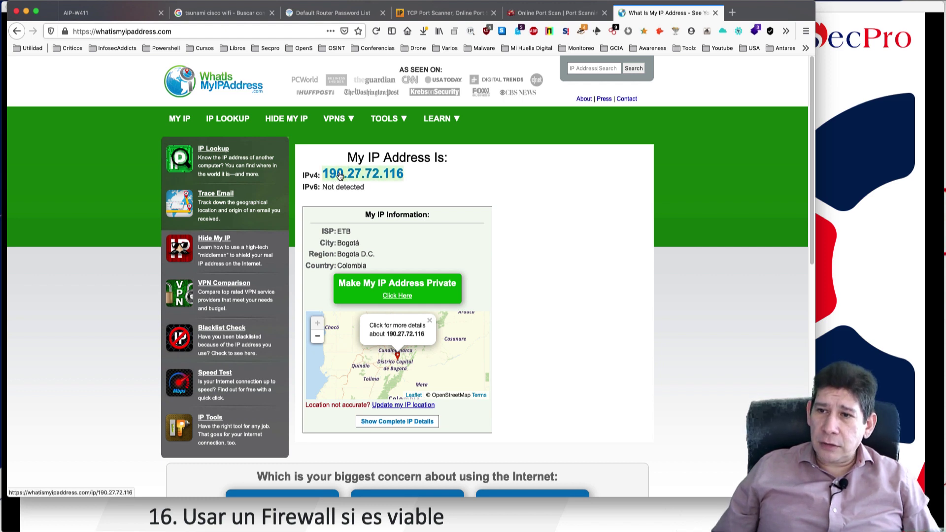
right_click(338, 176)
click(366, 251)
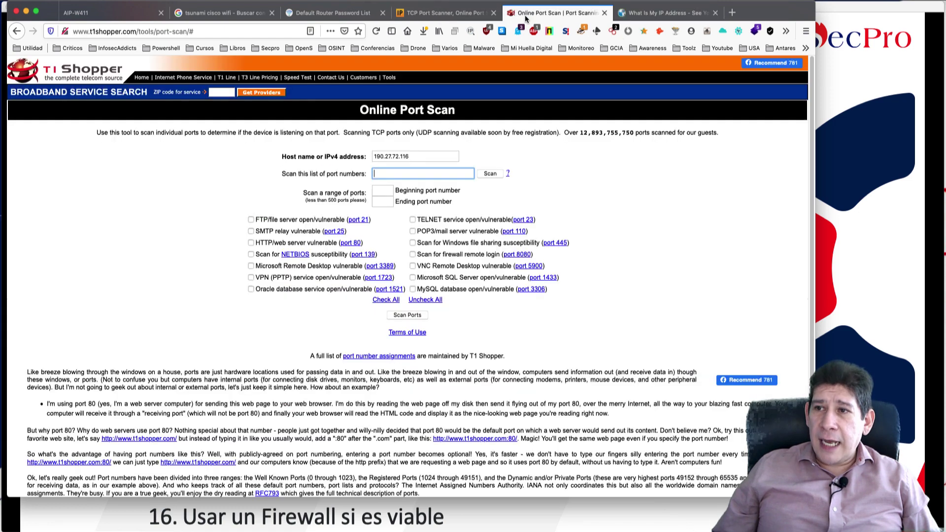
Start a T1 Shopper port scan of the public IP address over the range 1 to 65535
click(556, 13)
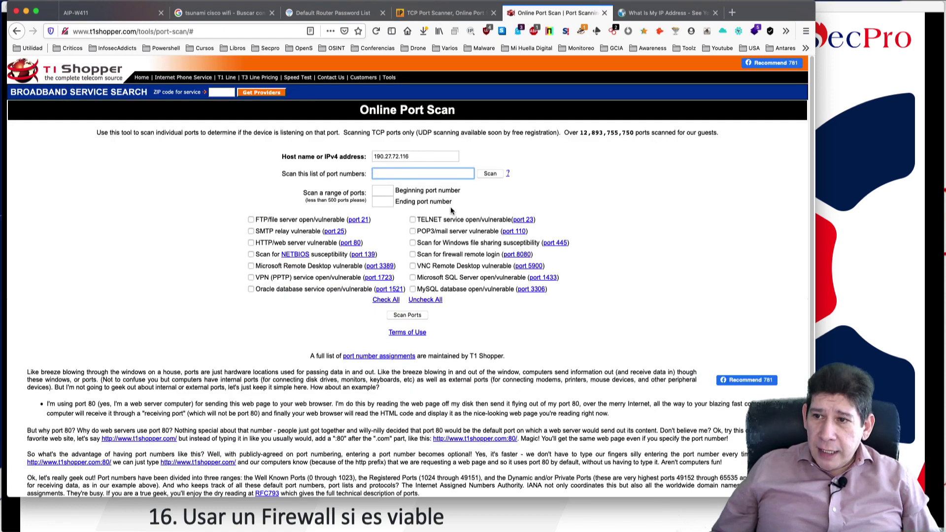
click(390, 193)
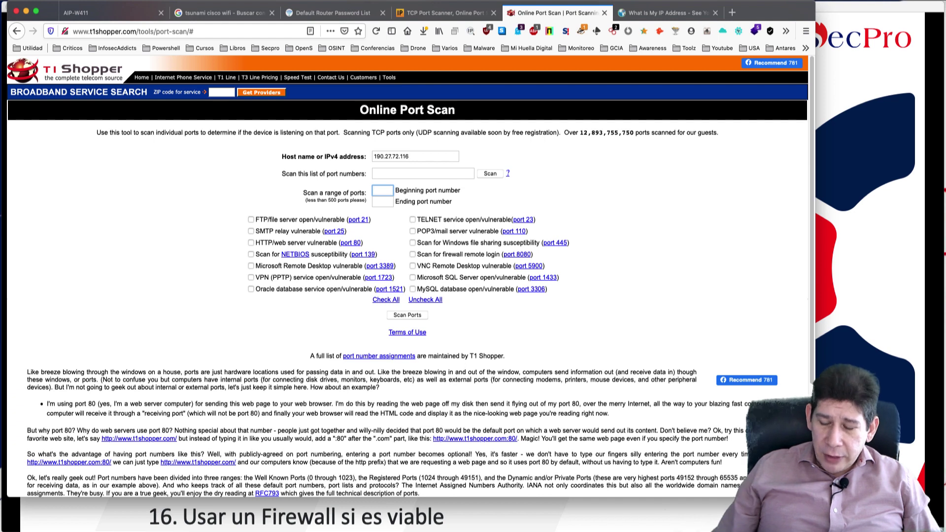
text(1)
click(389, 203)
text(3)
text(655)
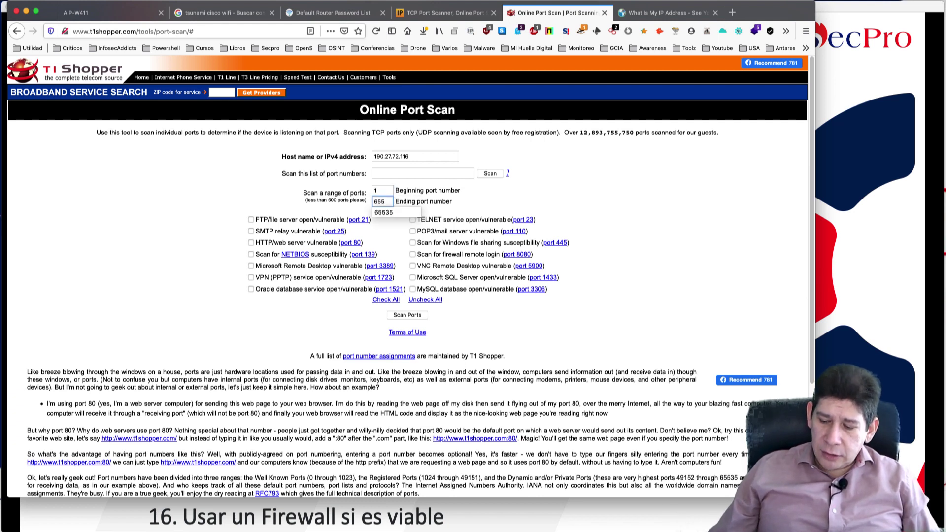
text(35)
click(482, 203)
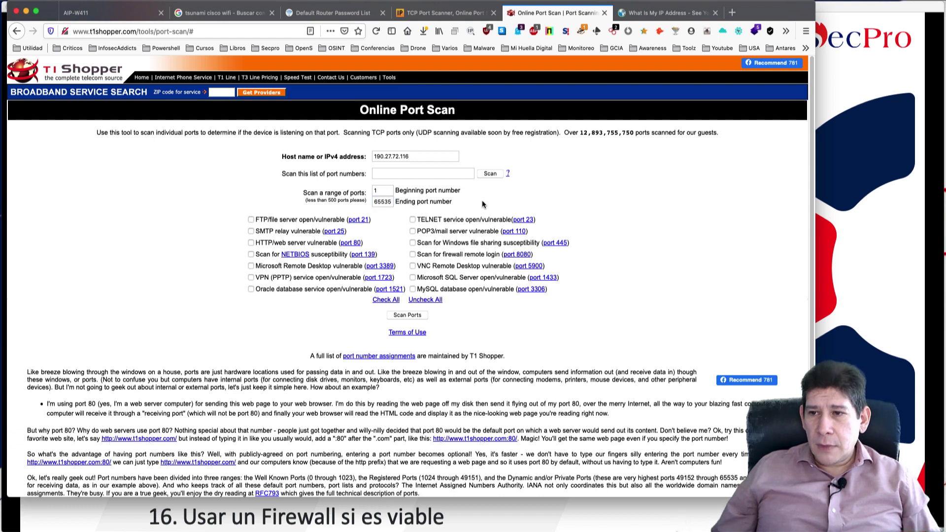
click(490, 176)
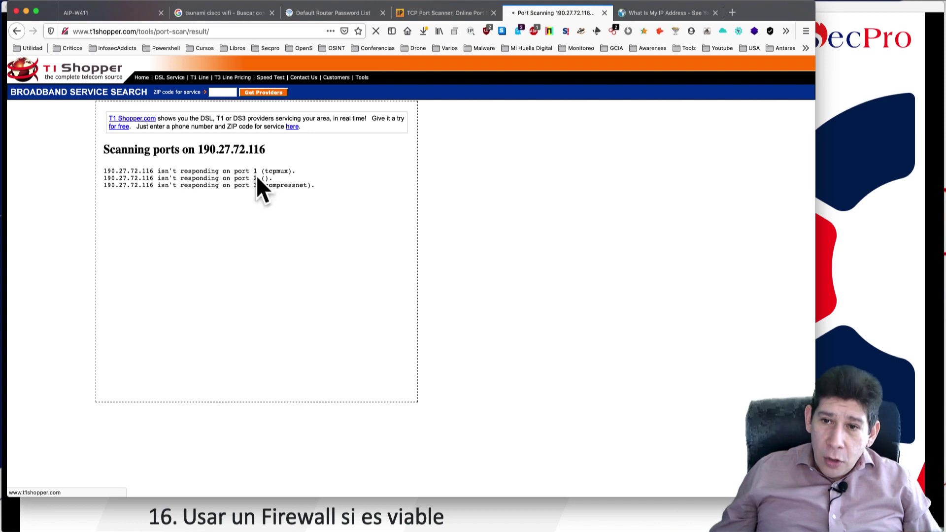
Examine the response status of ports 1 to 4 in the running scan's results
double_click(169, 172)
double_click(160, 178)
double_click(166, 186)
double_click(167, 192)
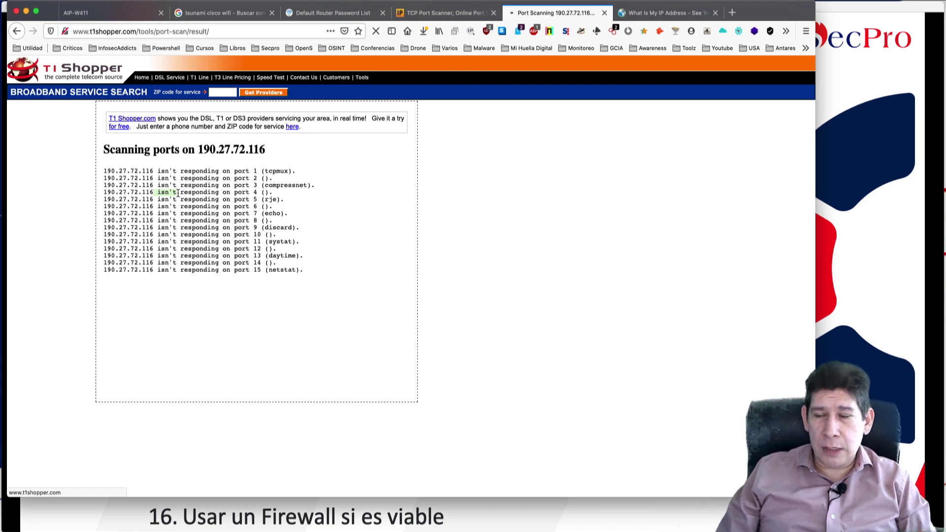
Paste the copied public IP address as the address to scan in the IPVoid TCP Port Scanner
click(443, 12)
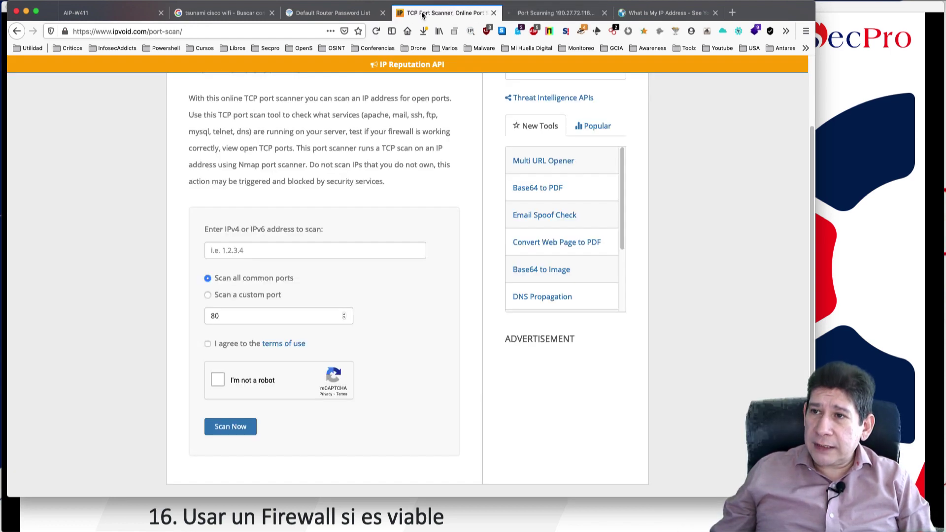
click(251, 247)
key(super+v)
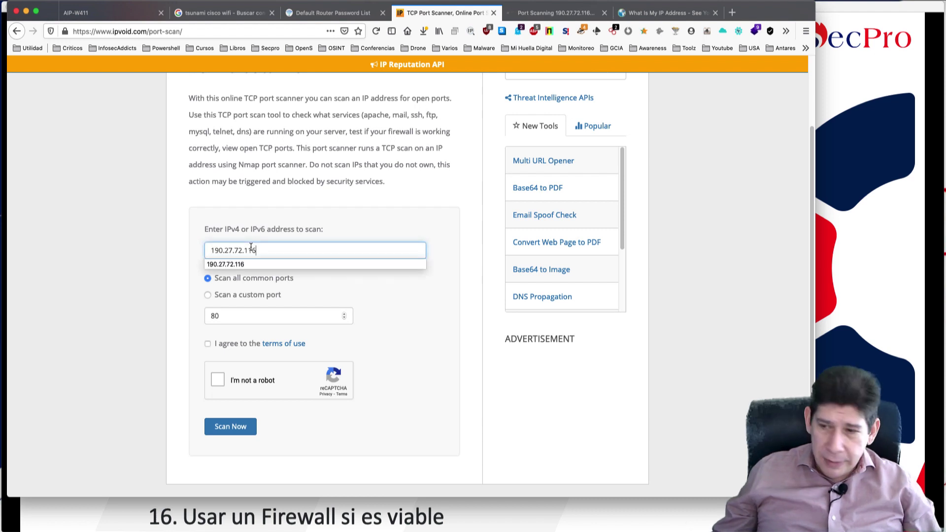
click(315, 286)
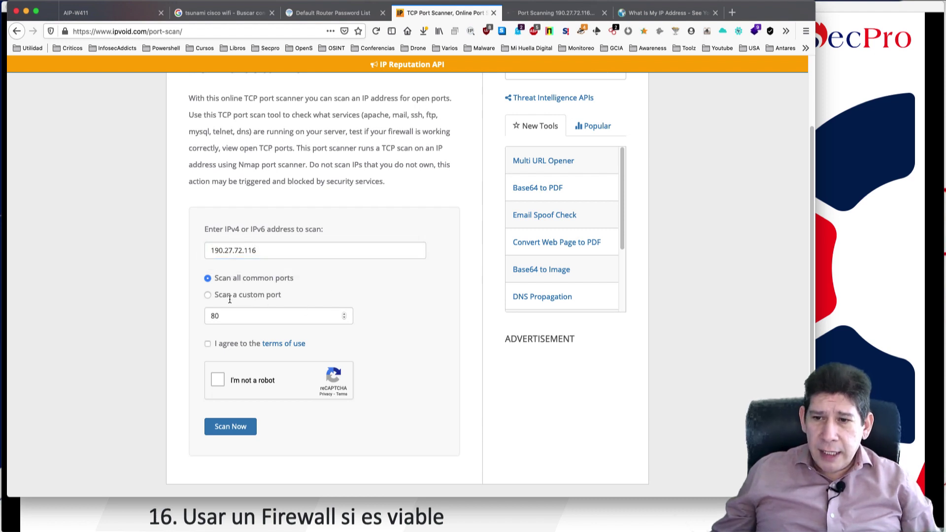
Complete the reCAPTCHA by selecting the taxi images and try to start the IPVoid scan
click(217, 381)
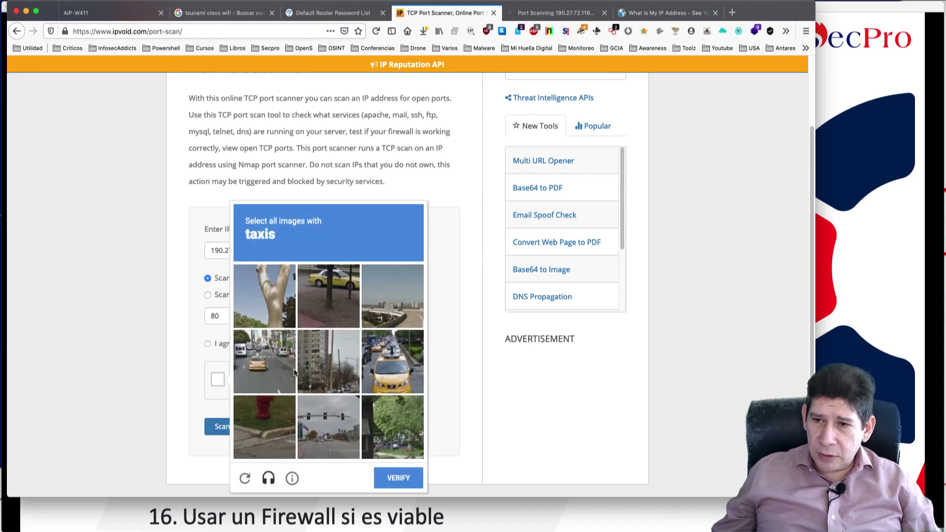
click(333, 294)
click(367, 360)
click(268, 373)
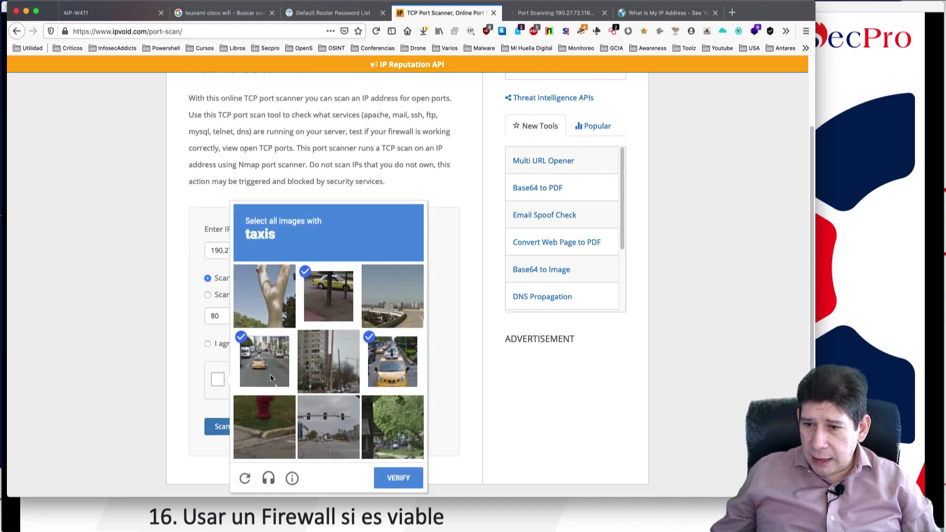
click(405, 478)
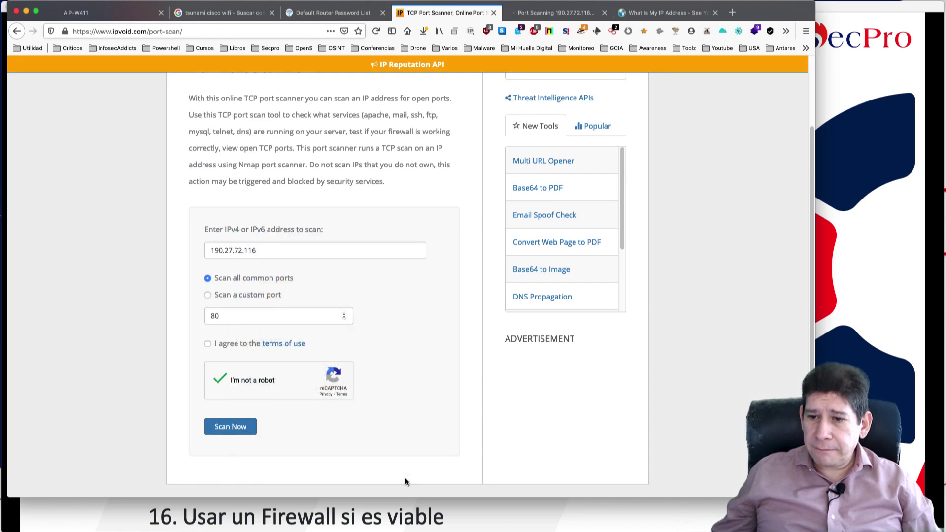
click(217, 429)
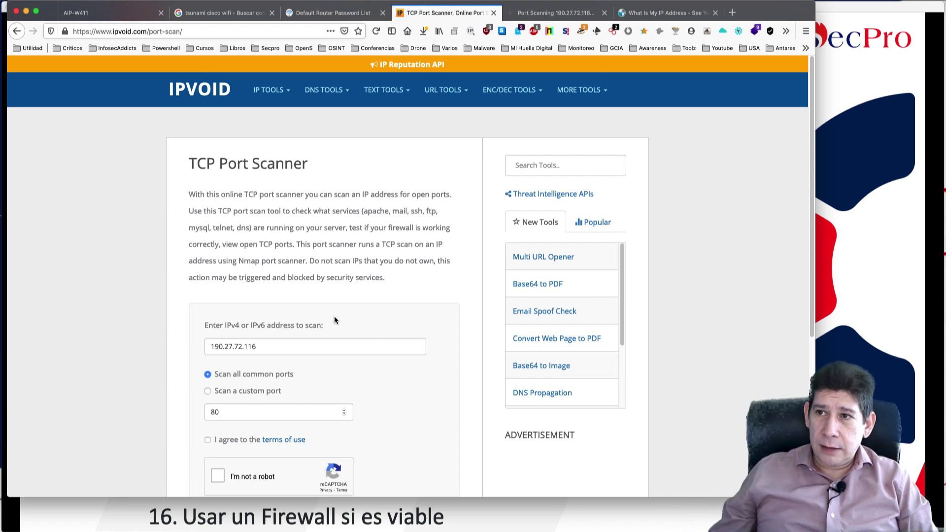
Accept the terms of use in the IPVoid port scan form
scroll(743, 316, down, 5)
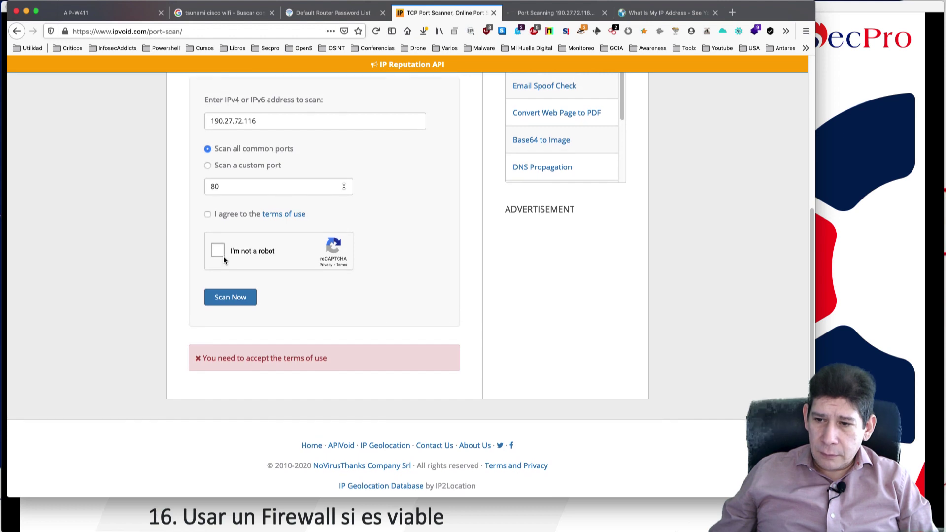
click(222, 250)
click(208, 218)
click(208, 215)
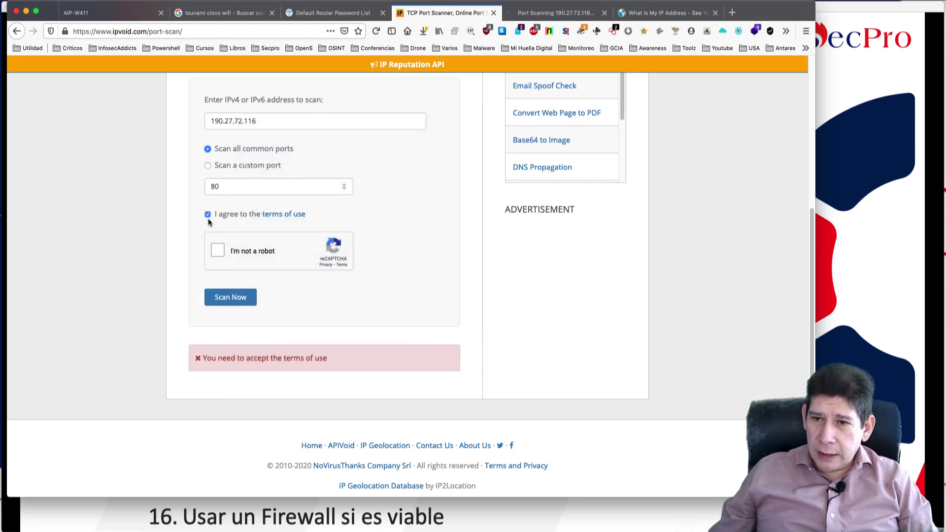
Complete the reCAPTCHA by selecting the squares with traffic lights and start the scan of all common ports
click(217, 253)
click(255, 245)
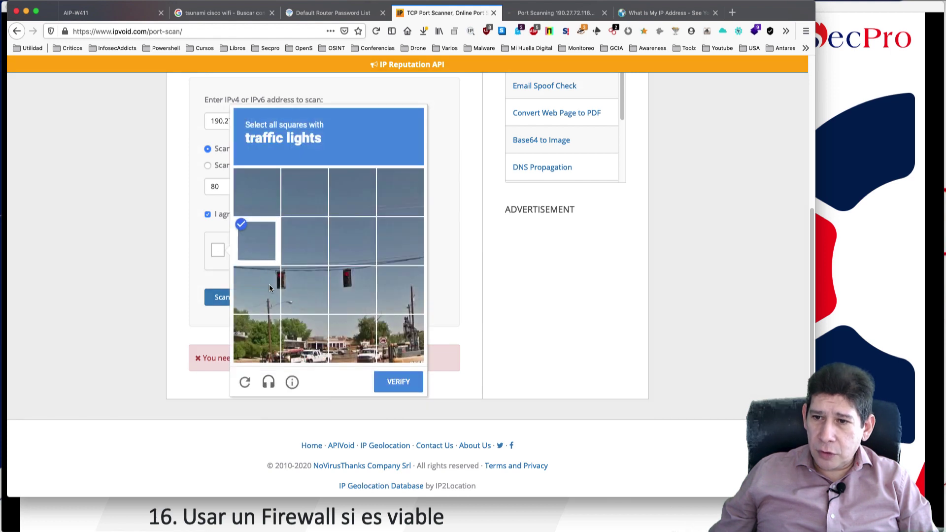
click(254, 244)
click(259, 284)
click(305, 288)
click(348, 287)
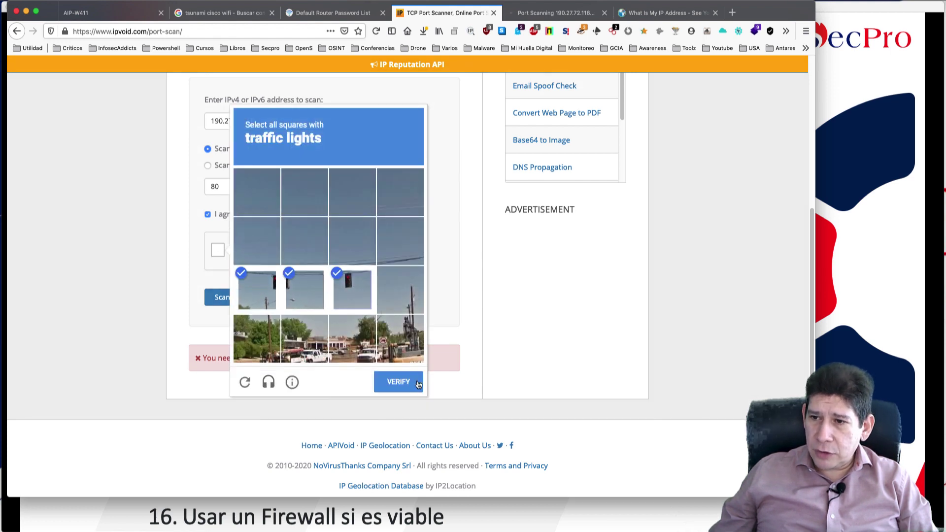
click(398, 381)
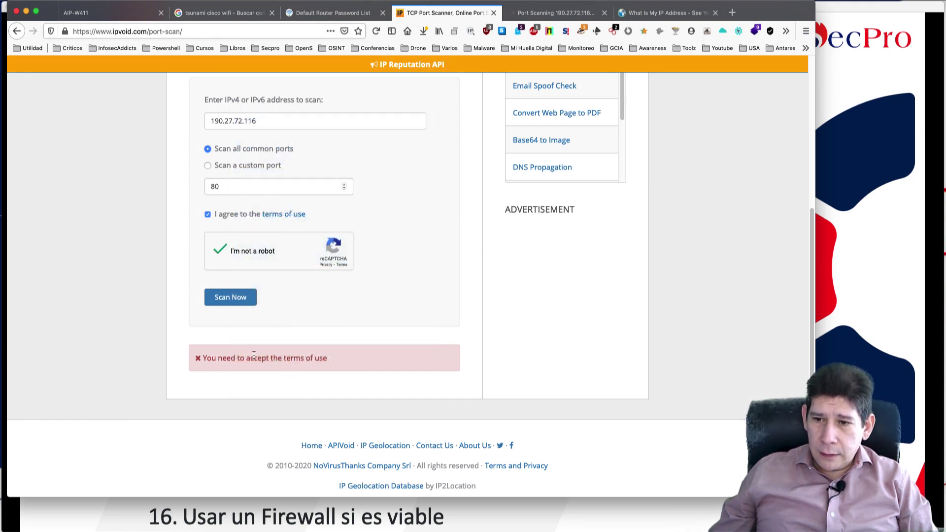
click(231, 302)
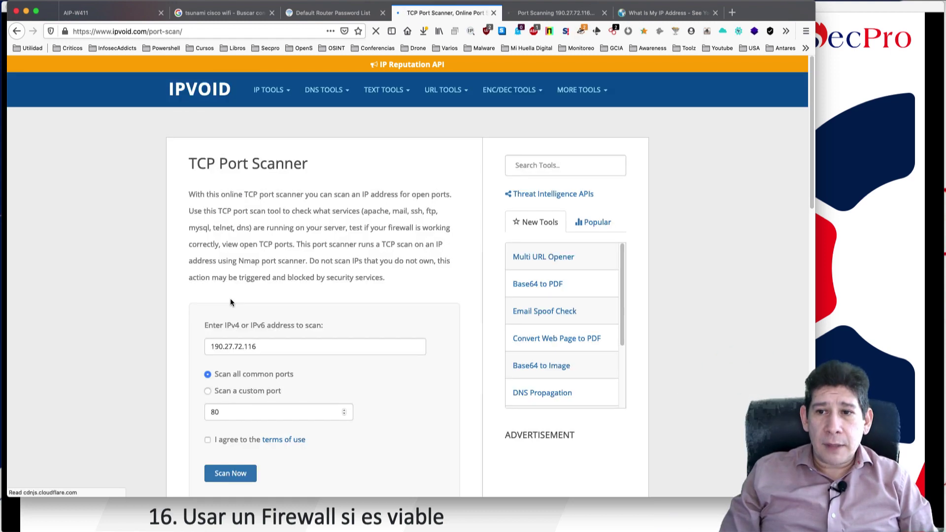
Examine the status of each port in the port scanning results, from 21 (ftp) to 8080 (http-proxy)
scroll(279, 294, down, 5)
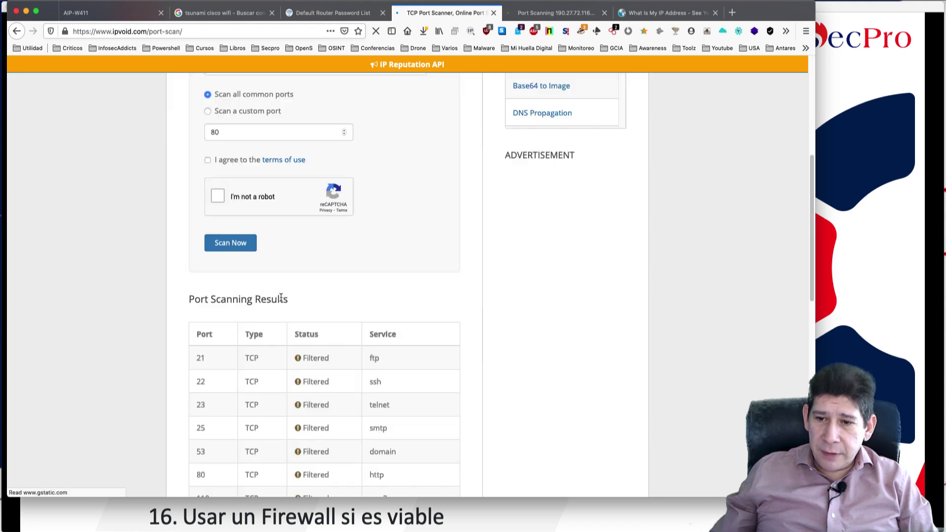
scroll(280, 298, down, 6)
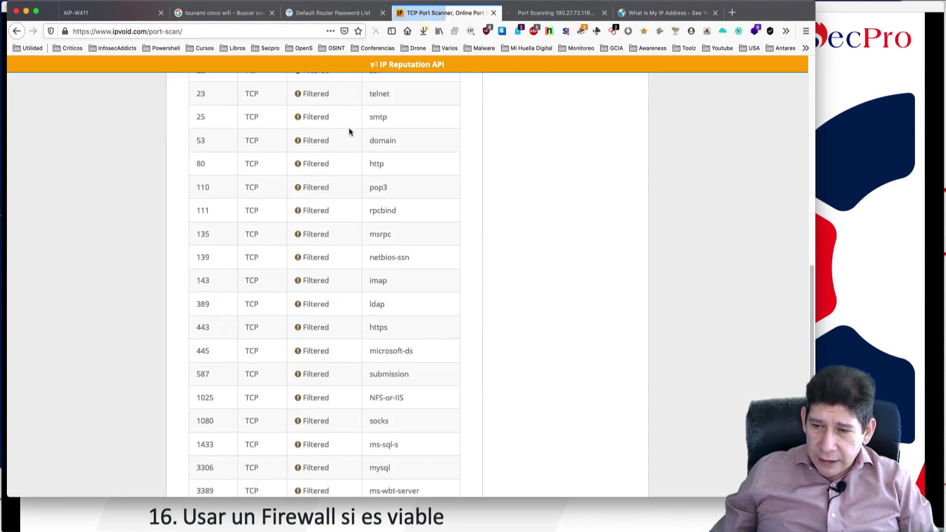
scroll(323, 270, down, 5)
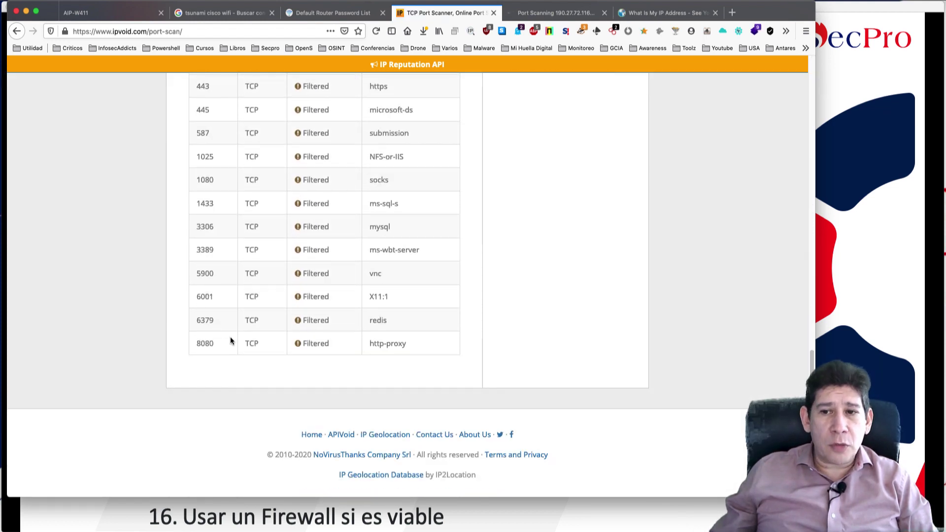
scroll(231, 342, up, 7)
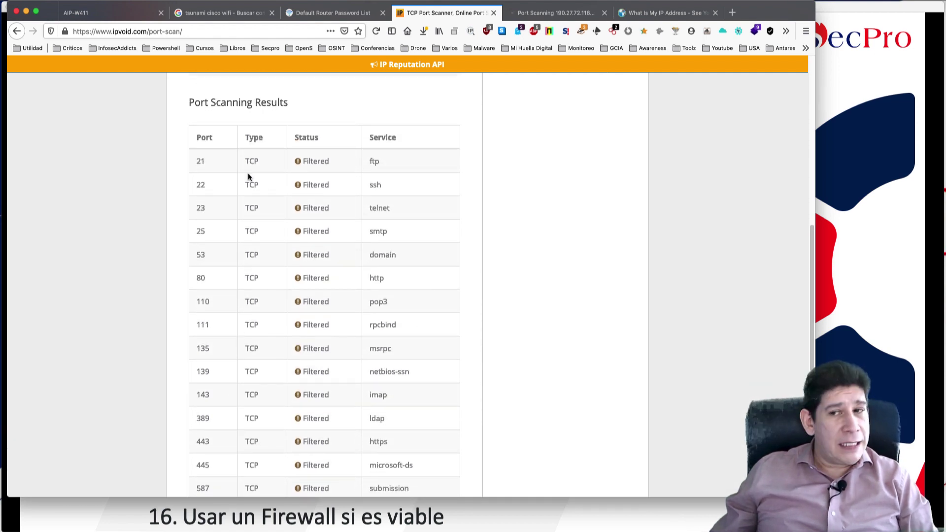
scroll(249, 176, down, 7)
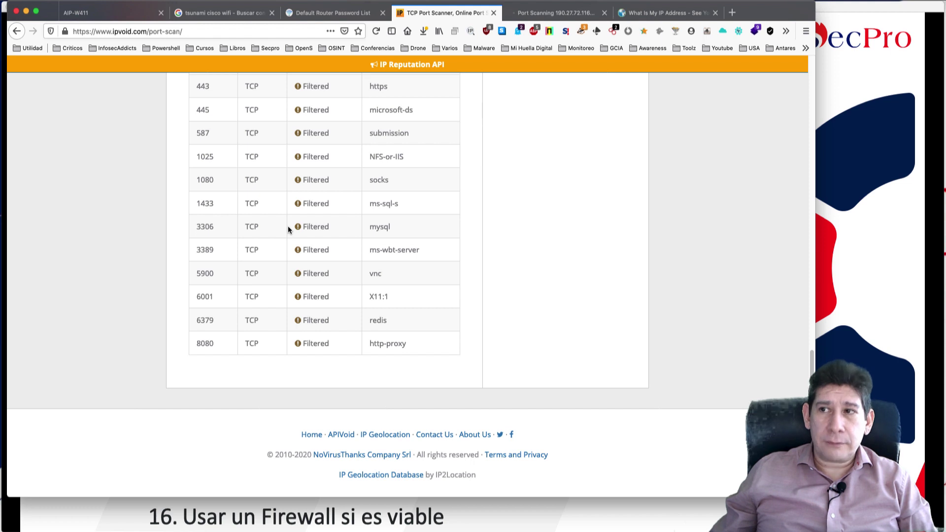
Check the WiFi protection slide and review the Basic Security and Local Management settings of the ALFA router
click(837, 65)
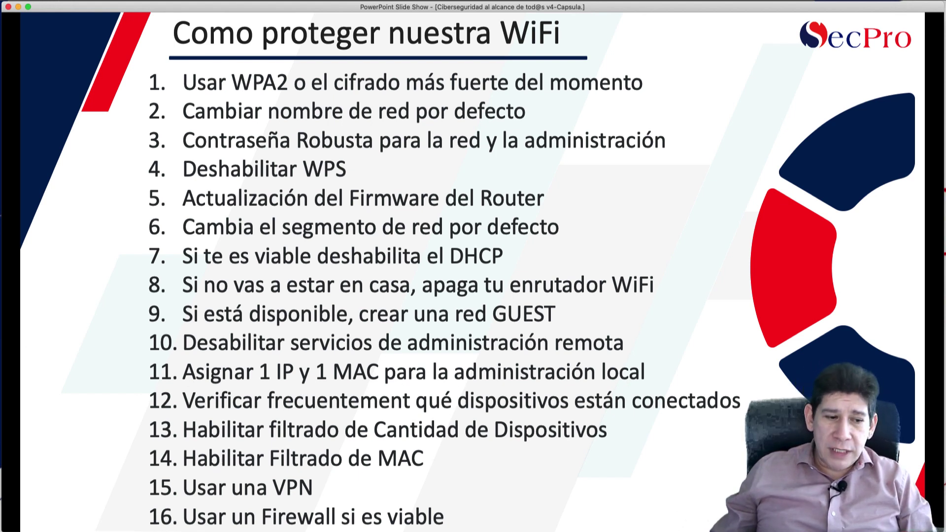
key(super+Tab)
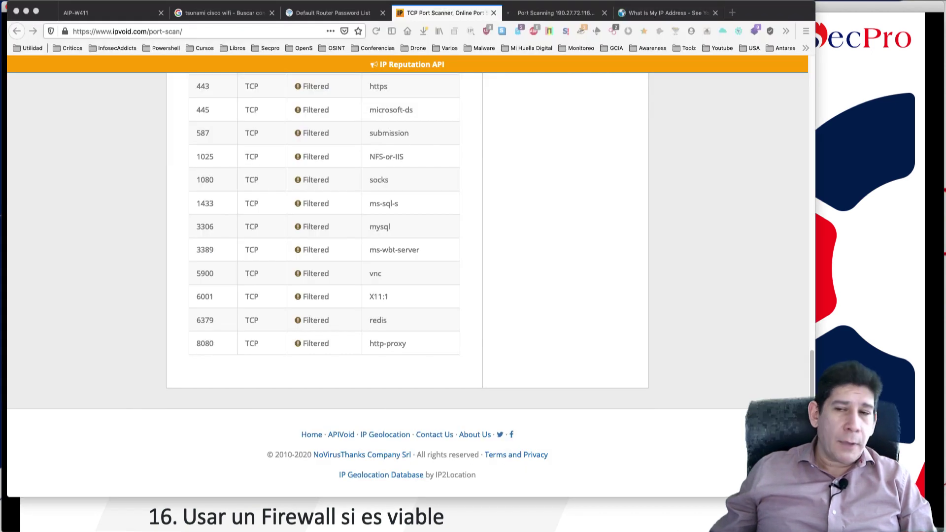
click(102, 12)
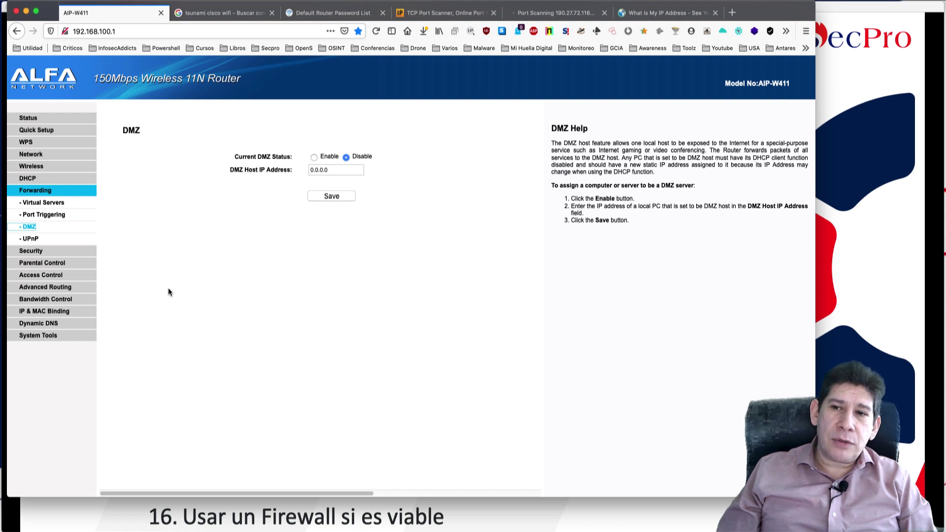
click(30, 252)
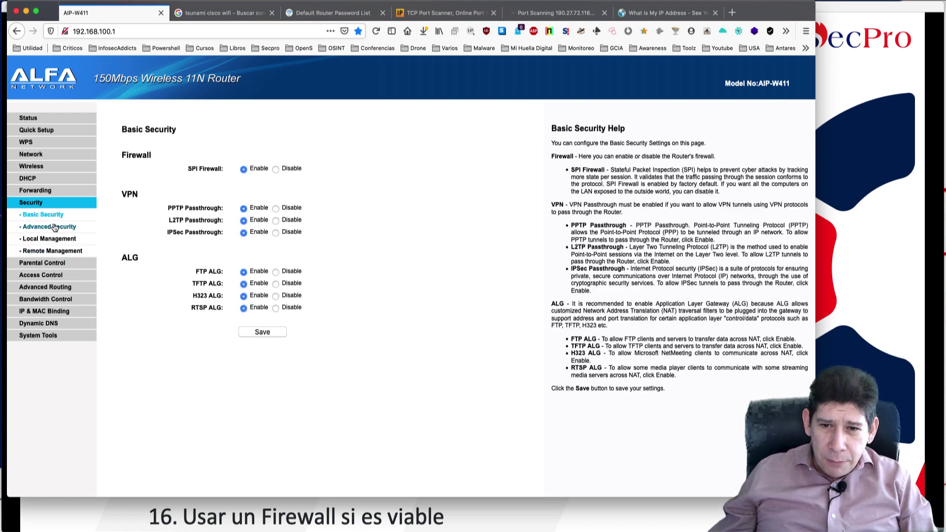
click(46, 239)
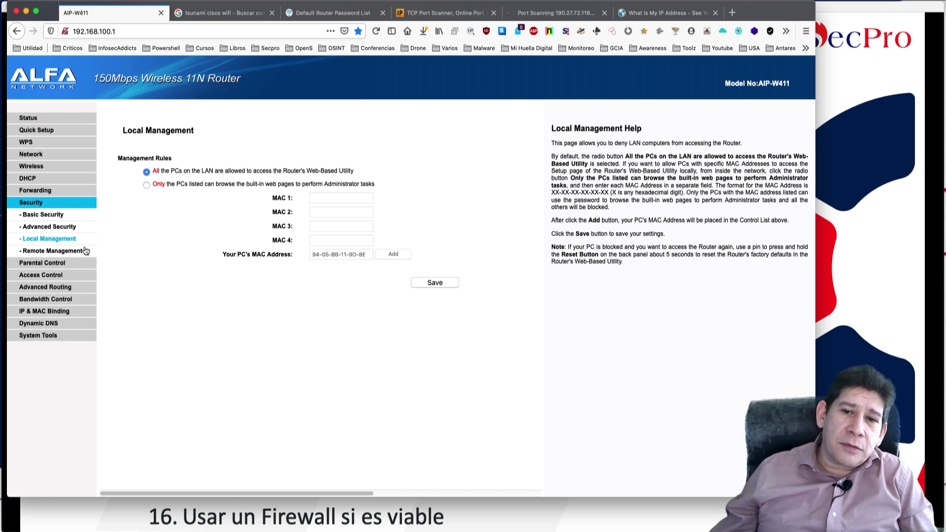
Enter 192.168.100.23 as the router's Remote Management IP Address without saving it
click(60, 252)
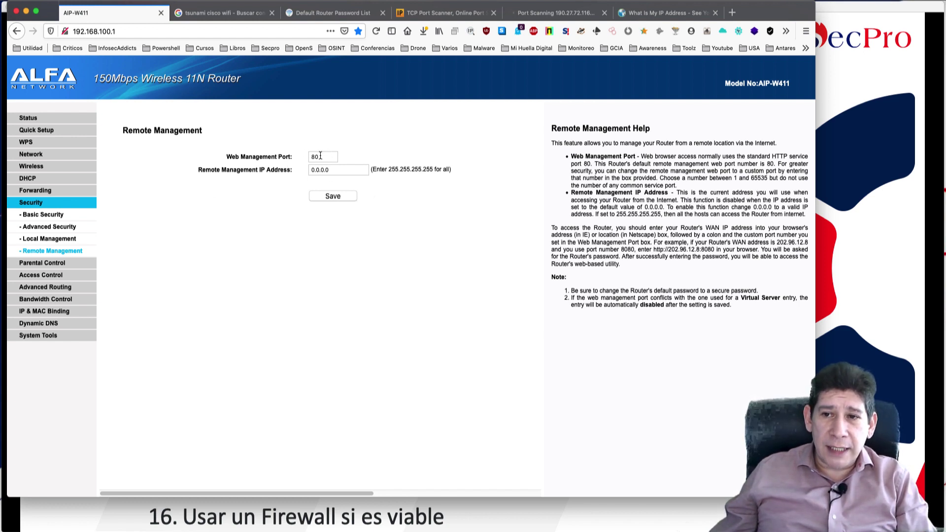
drag(337, 171, 309, 170)
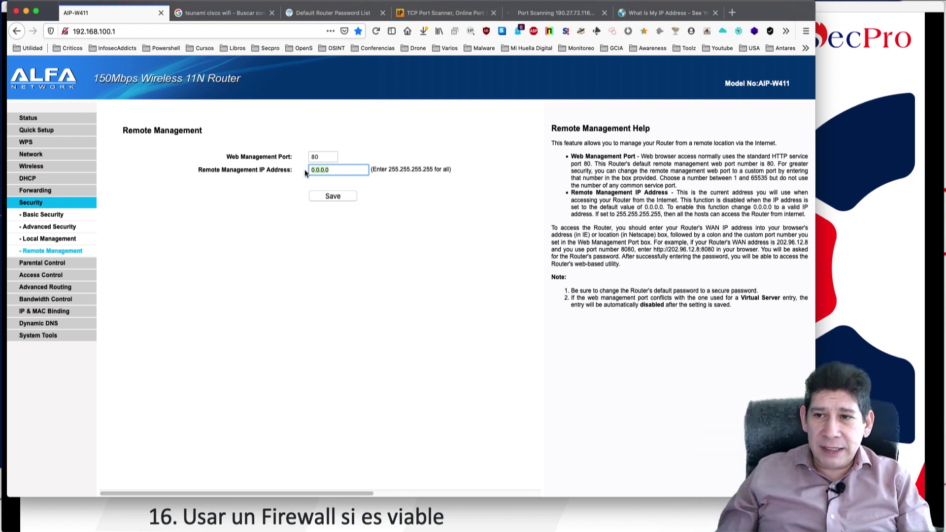
text(192)
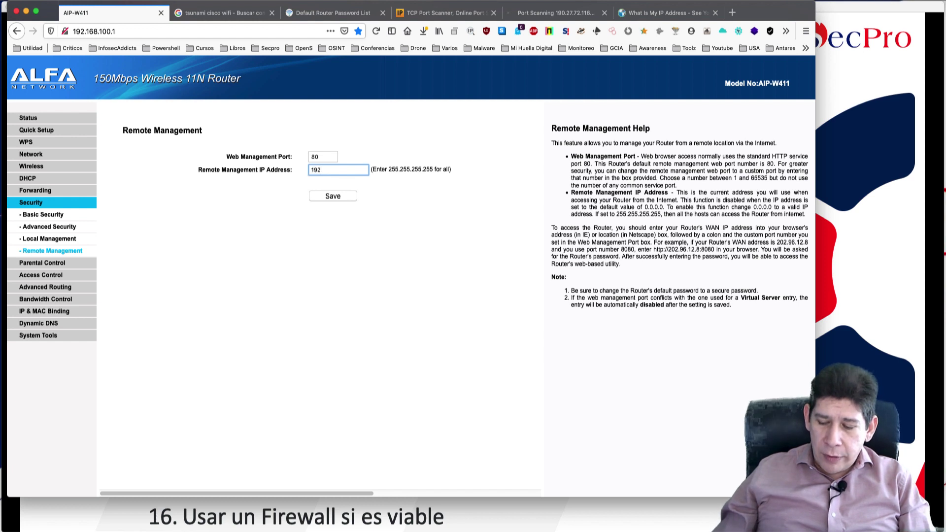
text(,168,10,)
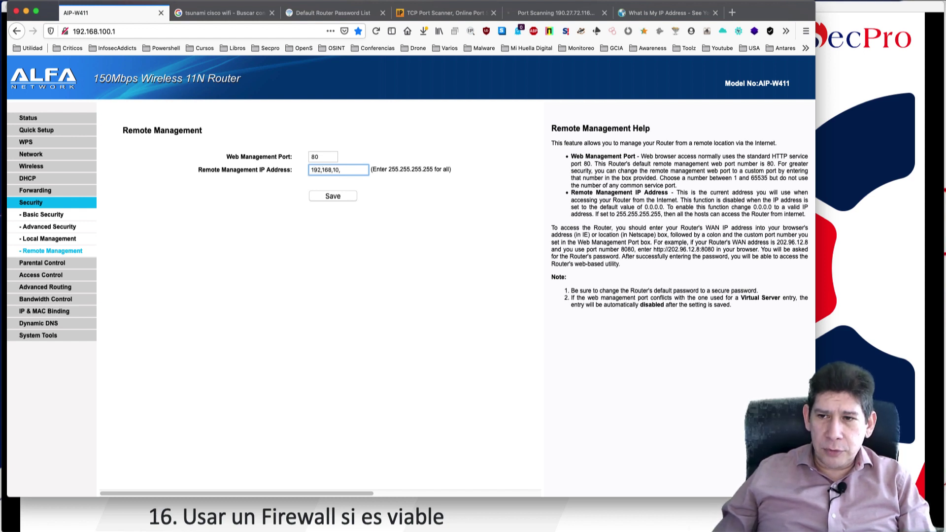
key(BackSpace)
key(BackSpace)
key(BackSpace)
key(BackSpace)
key(BackSpace)
key(BackSpace)
key(BackSpace)
key(BackSpace)
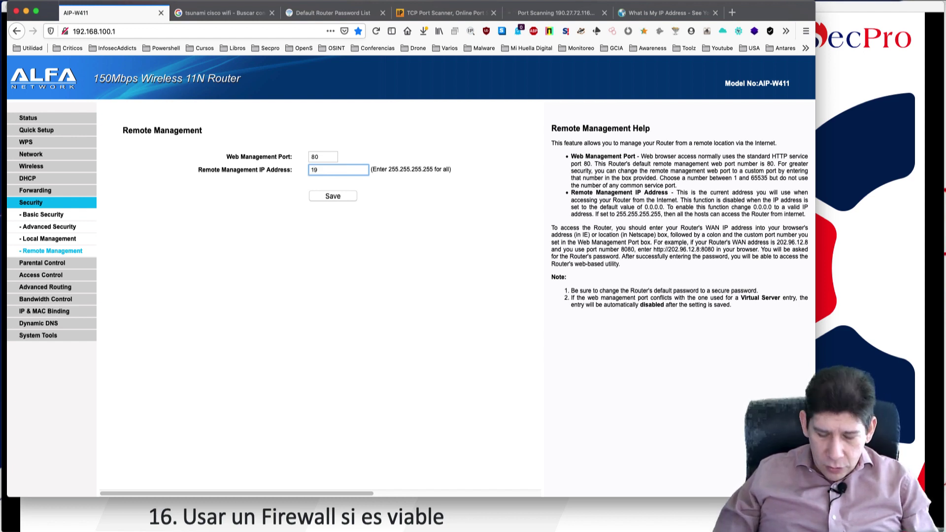
text(2.168)
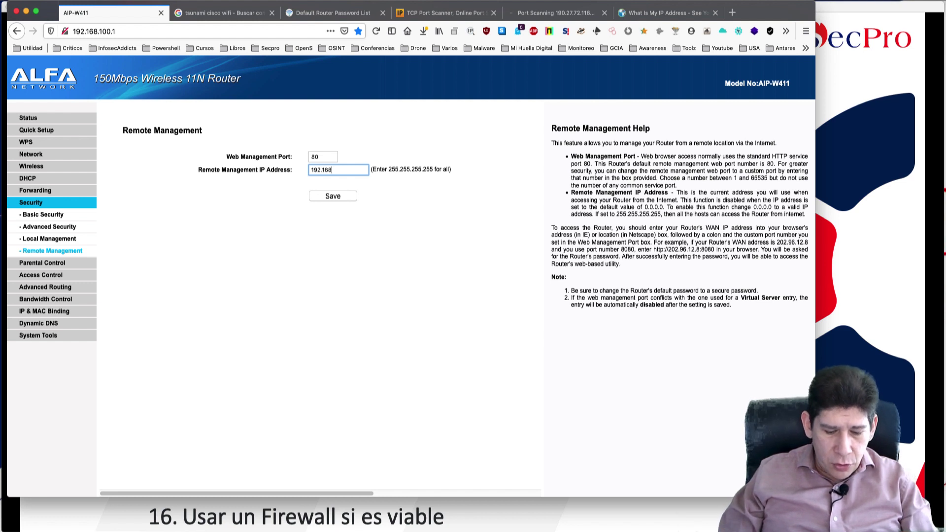
text(.100.23)
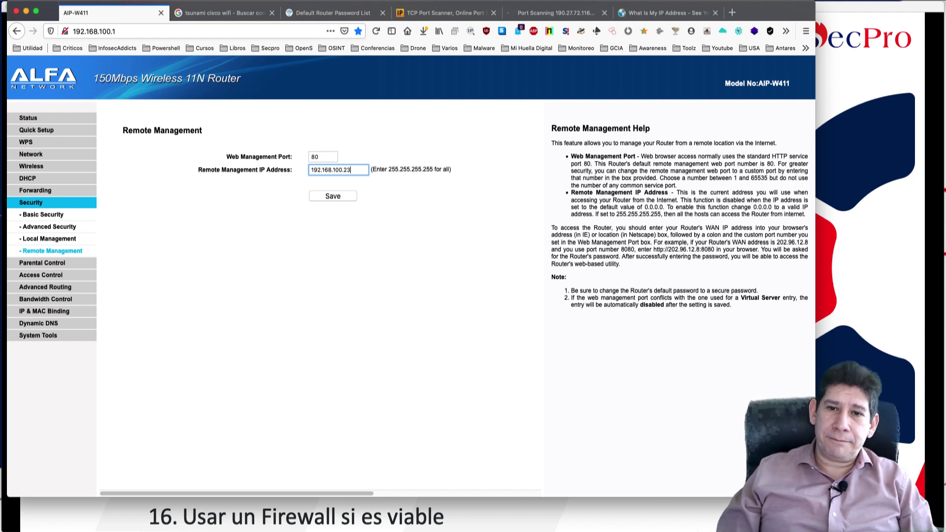
Select the Local Management rule that lets only the listed PCs browse the router's administration pages
click(53, 240)
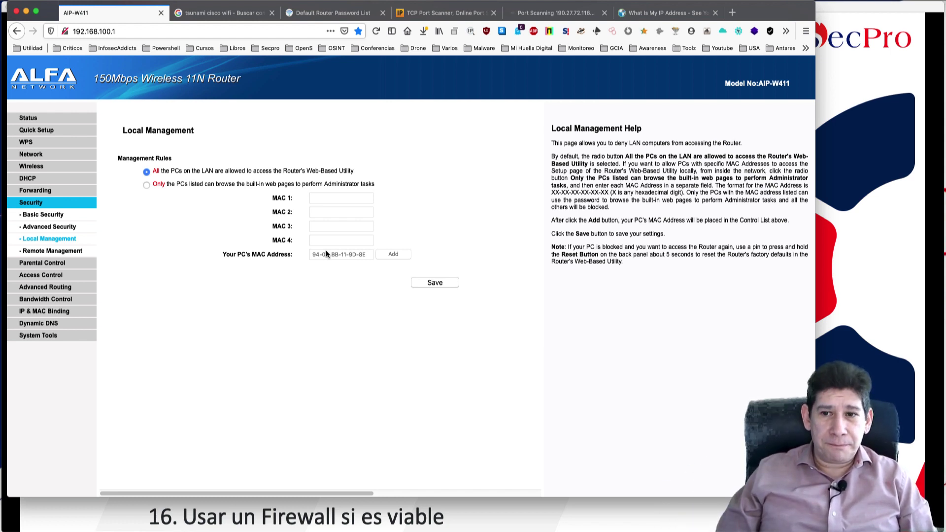
click(147, 186)
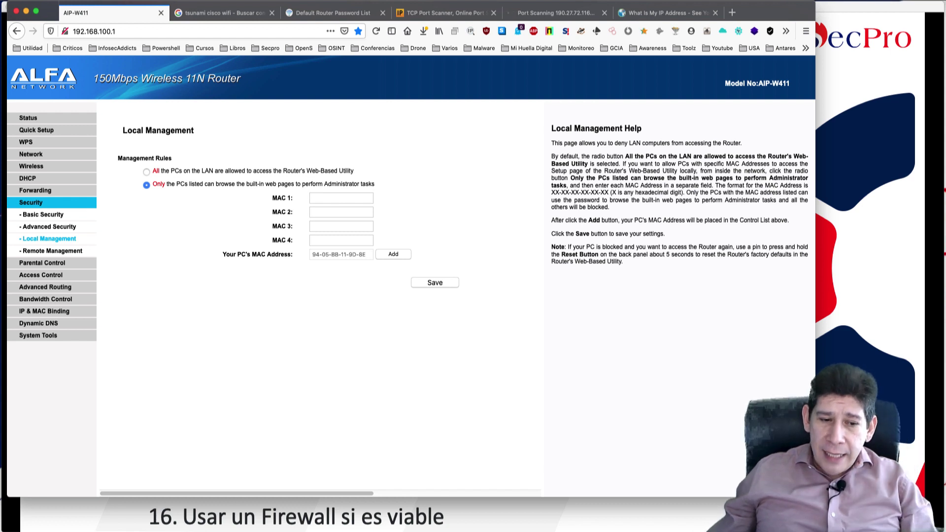
Switch to the Kali Linux virtual machine, enlarge its window, log in as root with the account password and return to the router page
key(super+Tab)
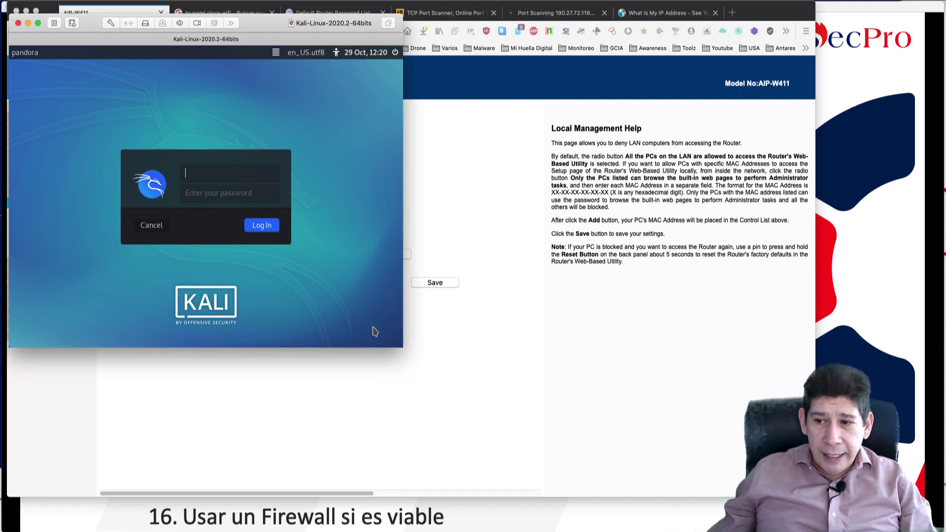
drag(400, 346, 837, 502)
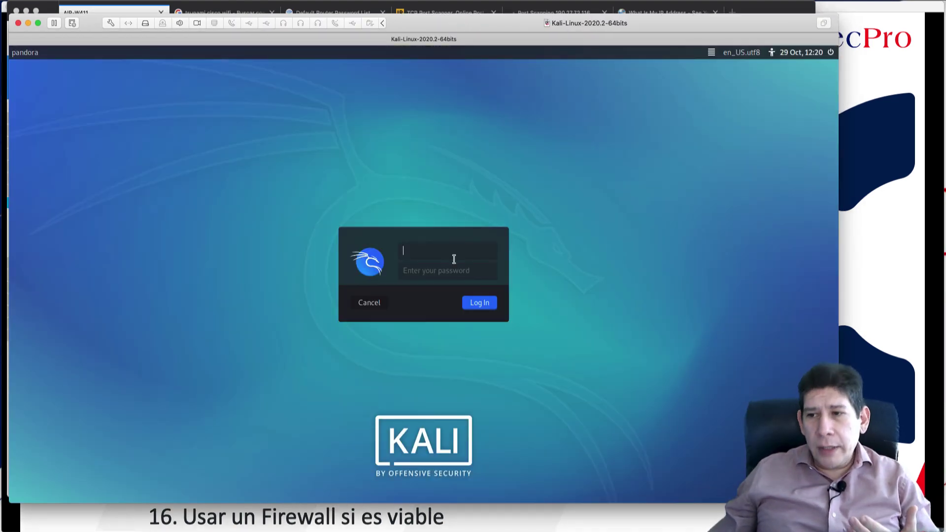
text(root)
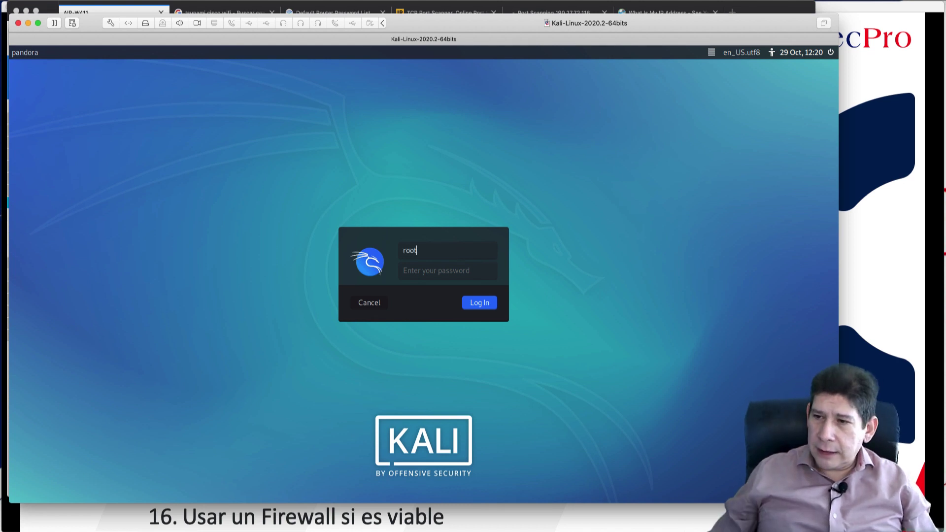
click(435, 270)
text(********)
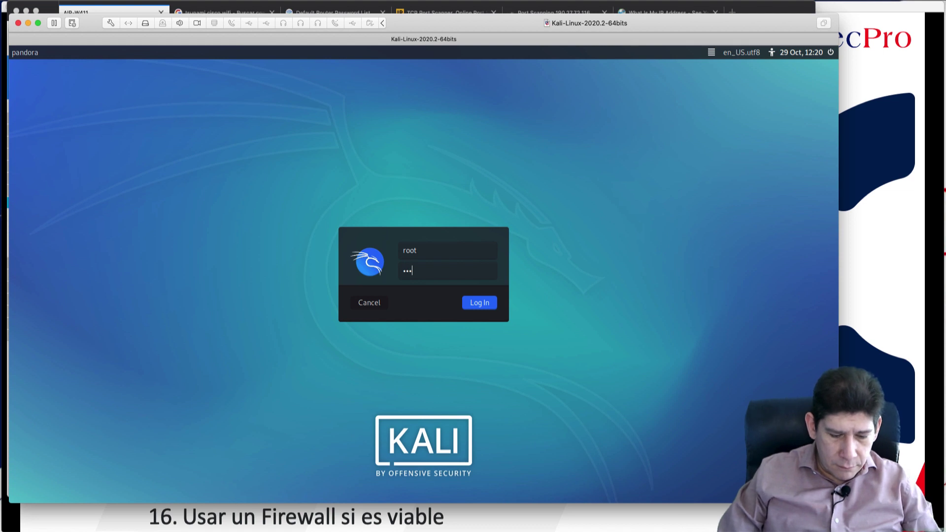
key(Return)
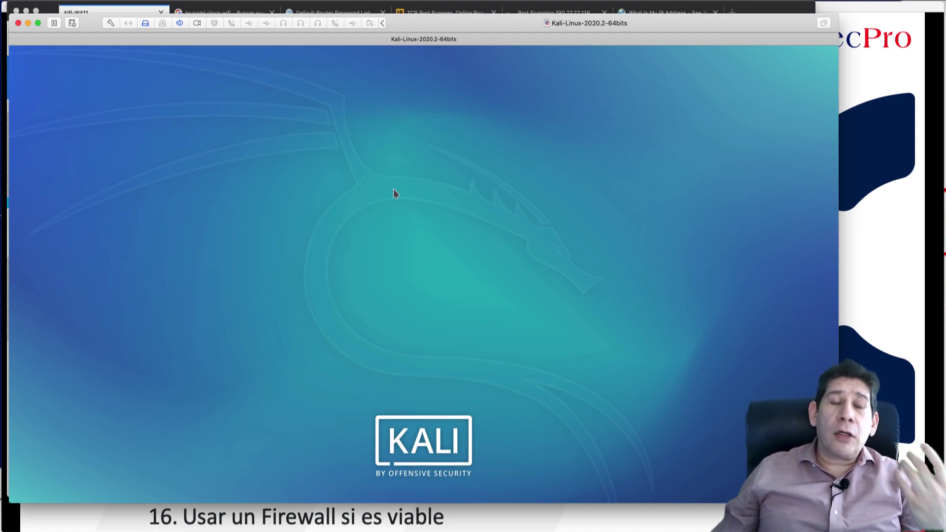
drag(458, 28, 460, 30)
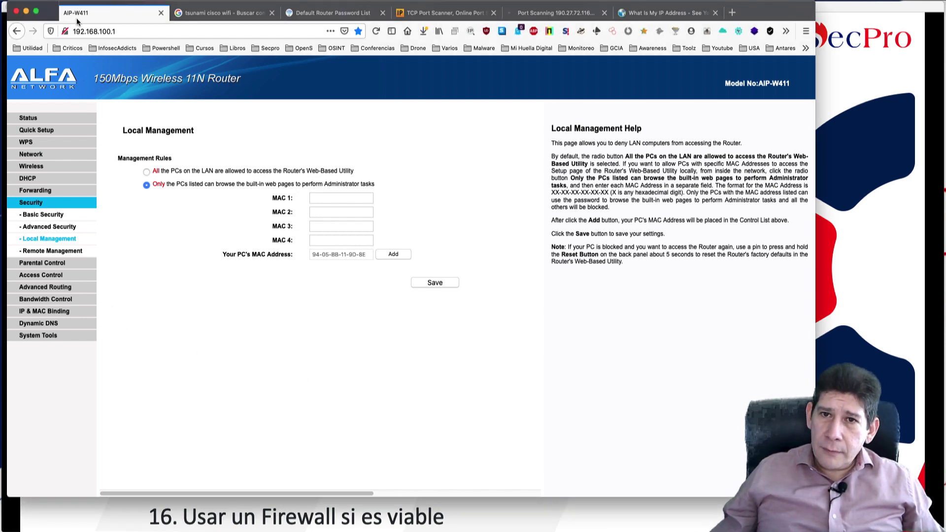
Return to the WiFi protection slide and search Google for fing in a new browser tab
click(27, 11)
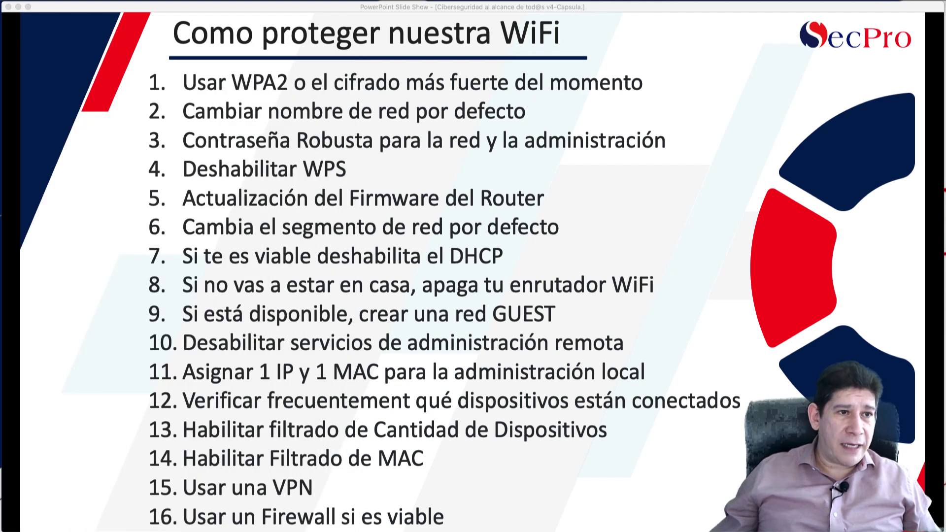
key(super+Tab)
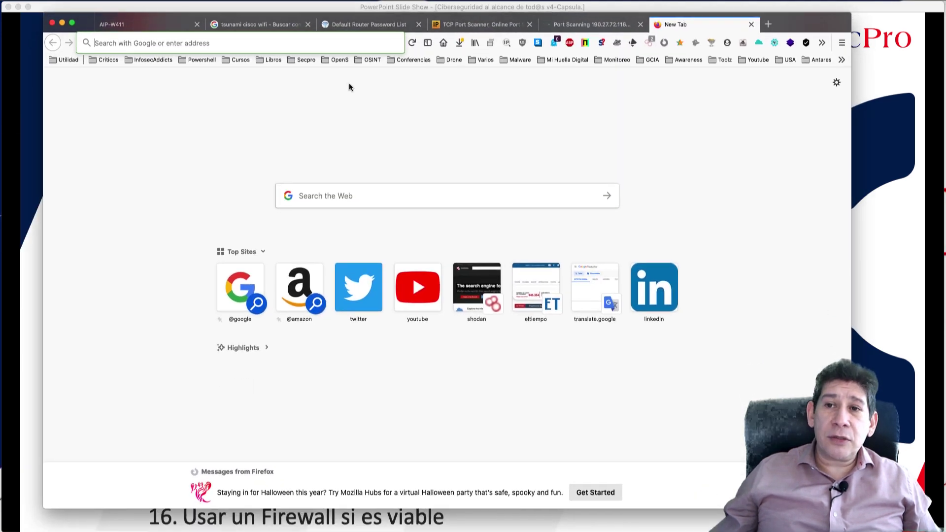
click(246, 37)
text(fing)
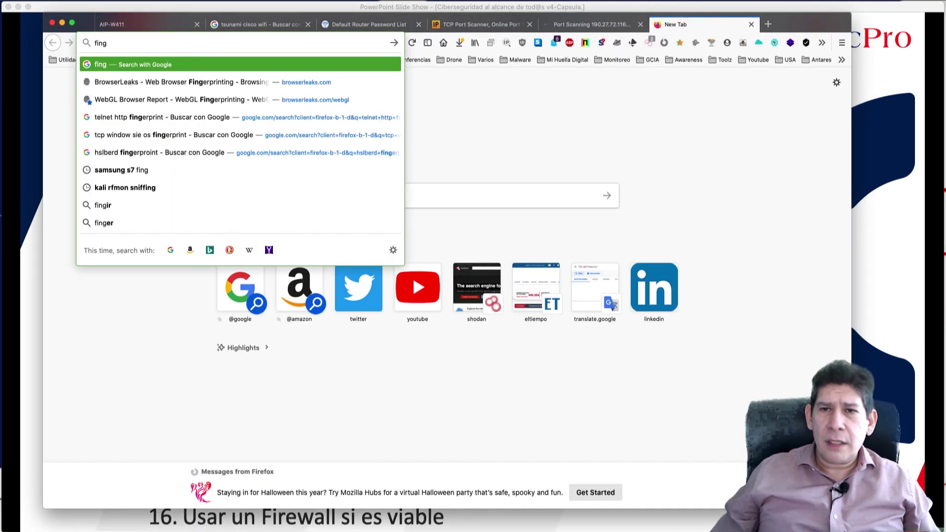
key(Return)
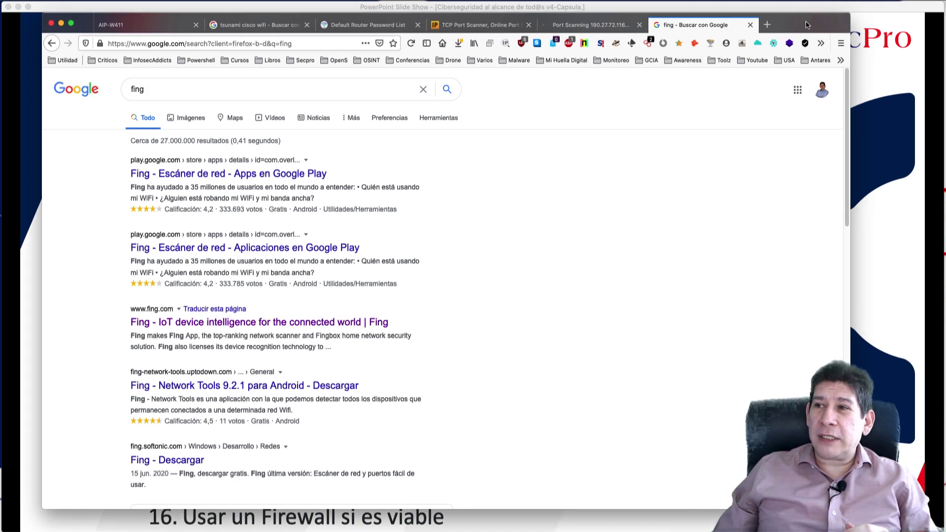
key(super+Tab)
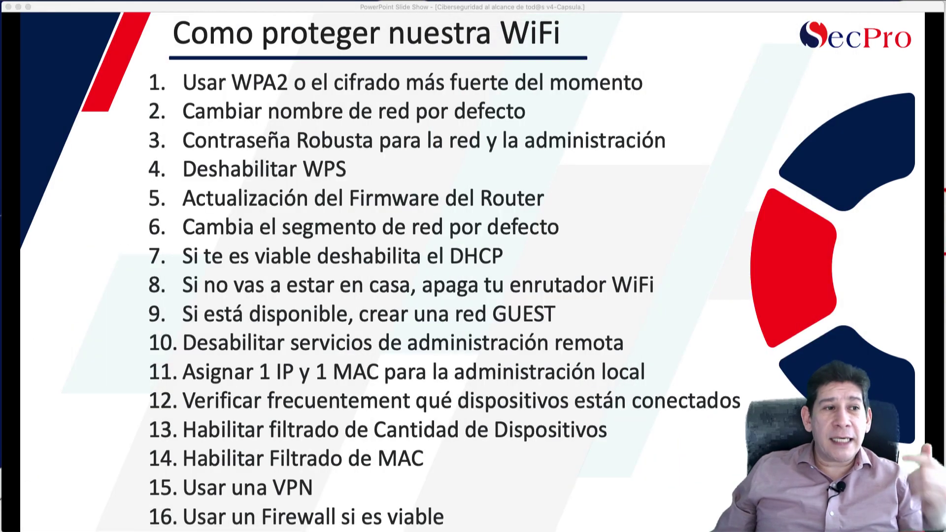
key(super+Tab)
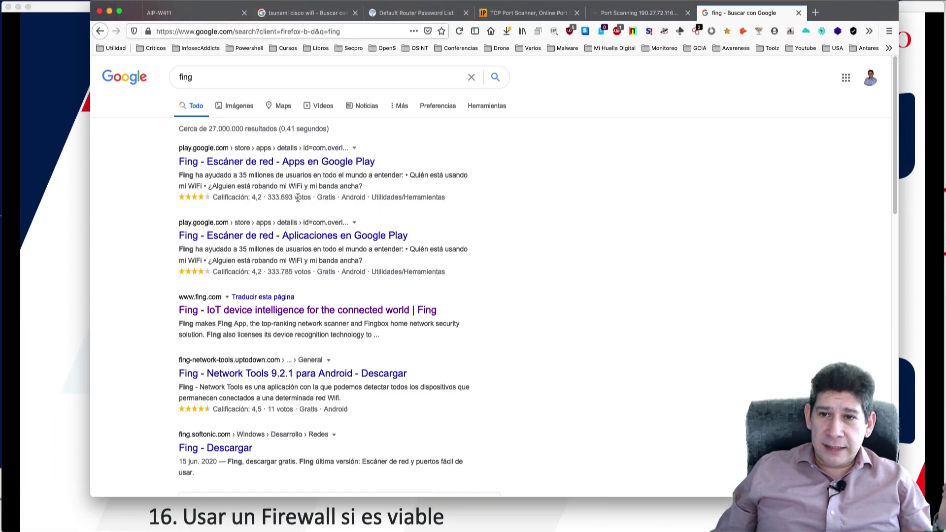
Open Fing's first Google Play search result and return to the WiFi protection slide
click(217, 164)
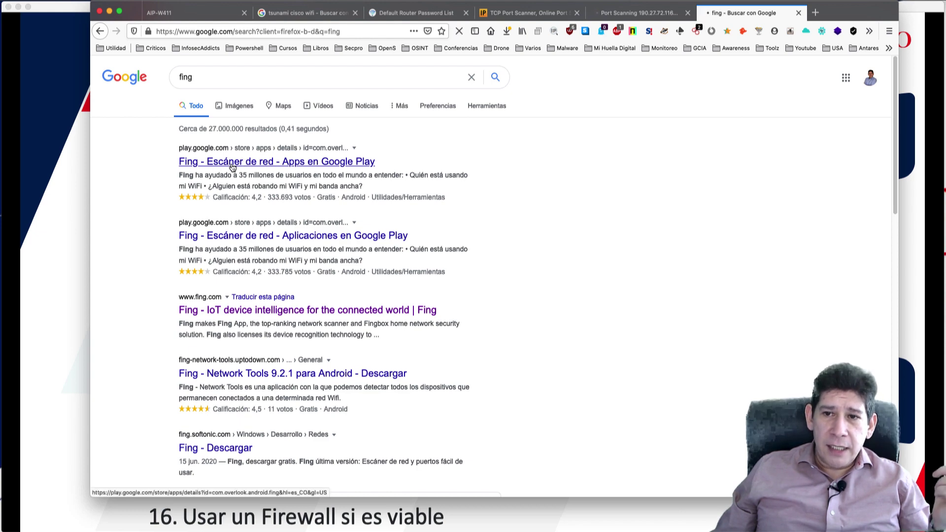
key(super+Tab)
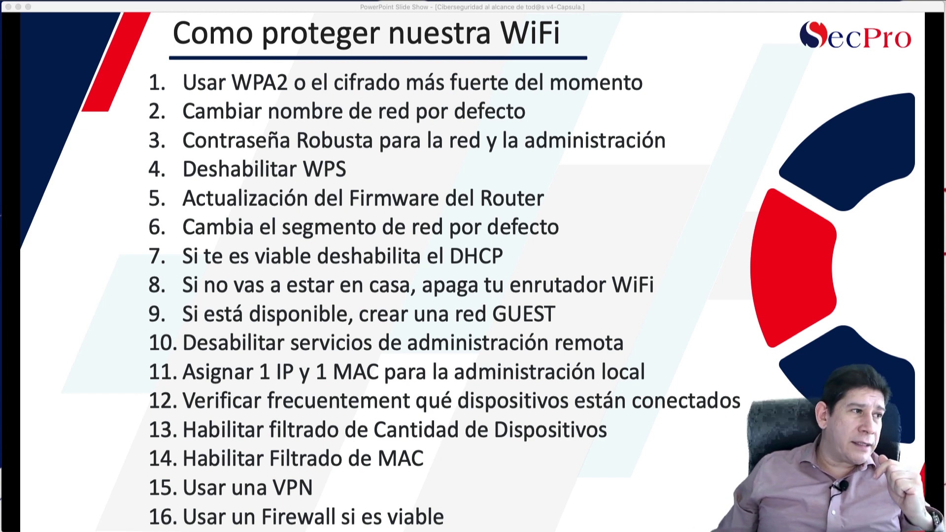
Switch to the router page and enable DoS Protection and ICMP-FLOOD Attack Filtering in Advanced Security without saving
key(super+Tab)
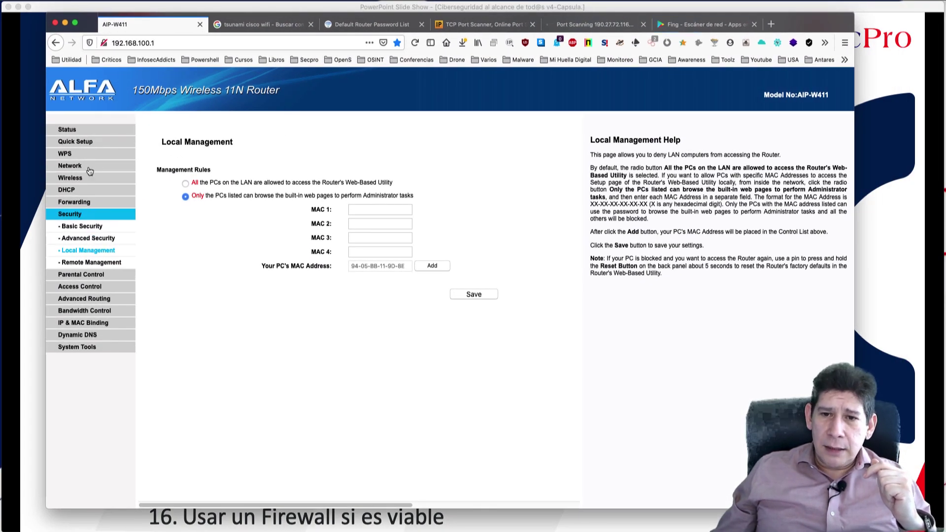
click(82, 239)
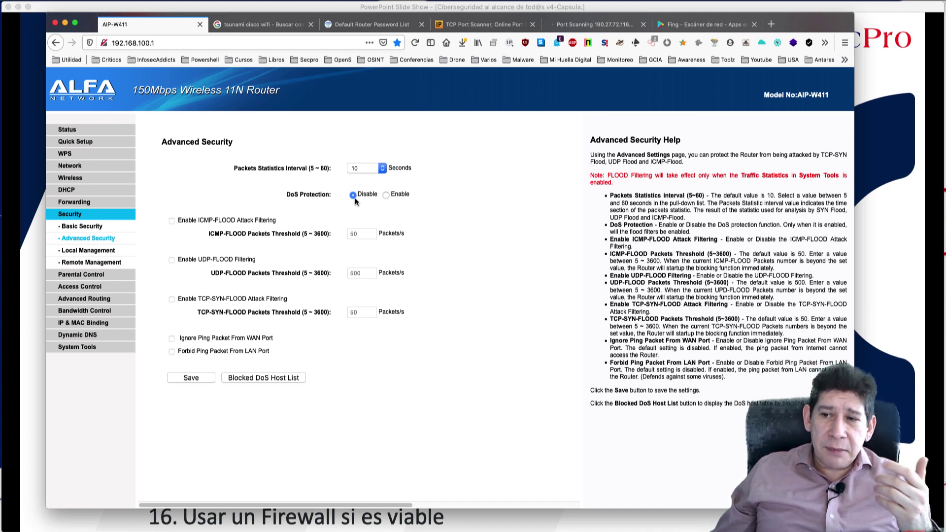
click(386, 196)
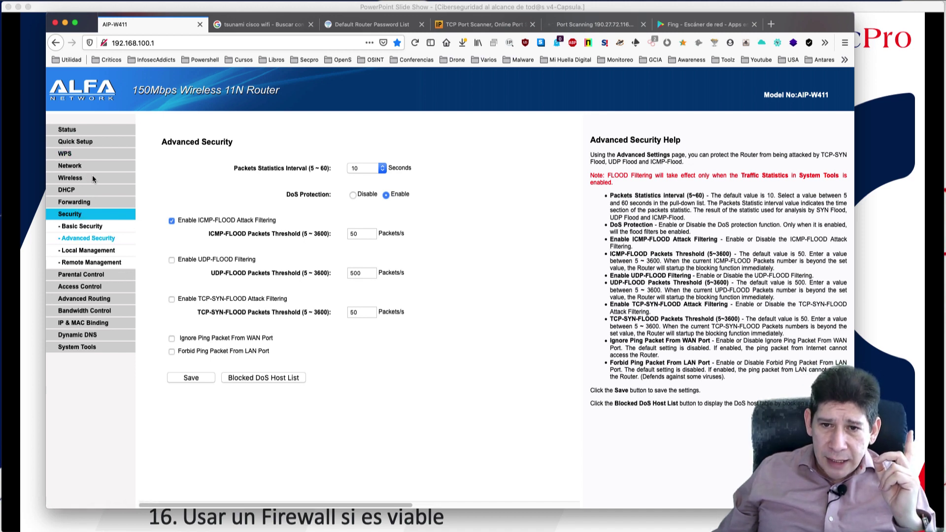
Review the router's Basic Security, WAN, LAN and Wireless Security settings, ending on Wireless MAC Filtering
click(82, 251)
click(77, 226)
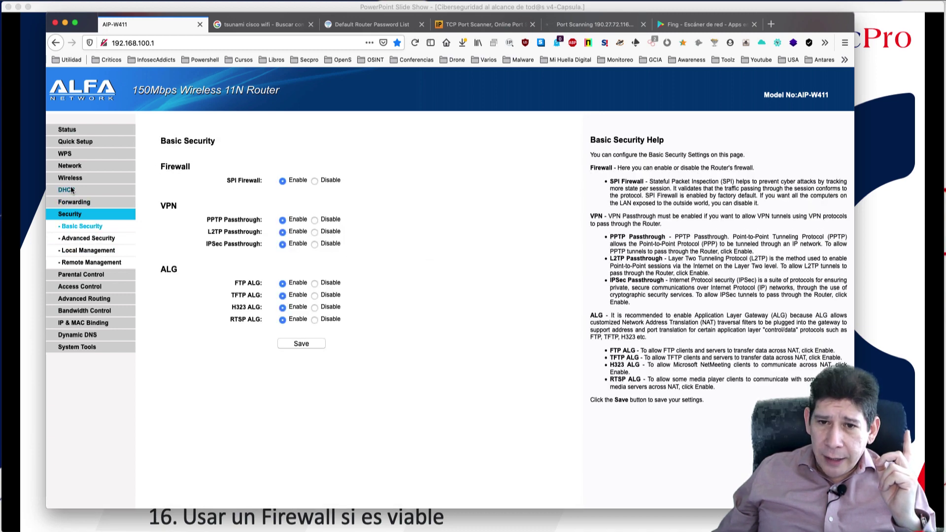
click(73, 167)
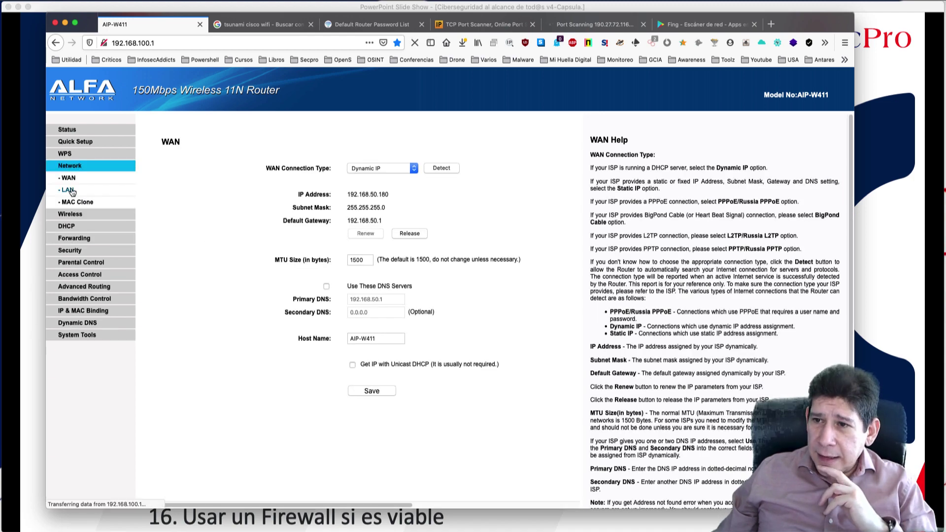
click(69, 190)
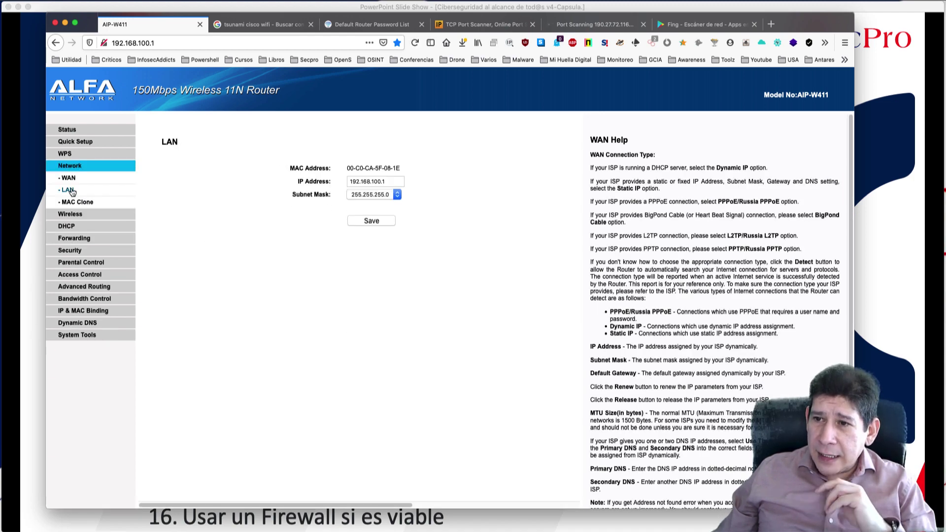
click(77, 217)
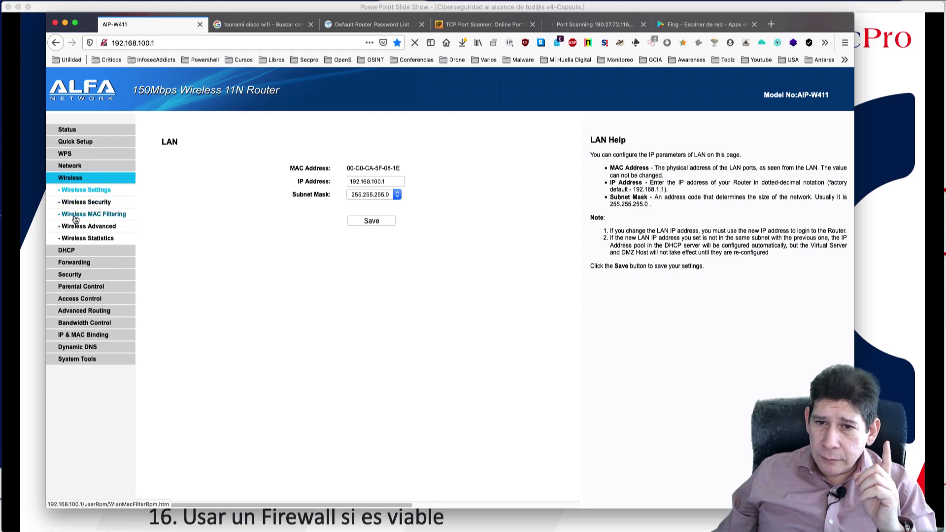
click(88, 204)
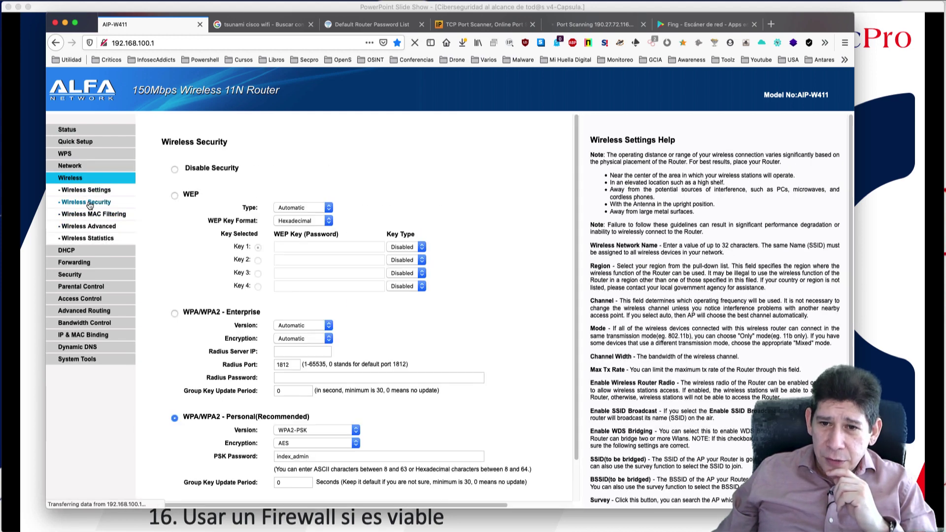
click(85, 216)
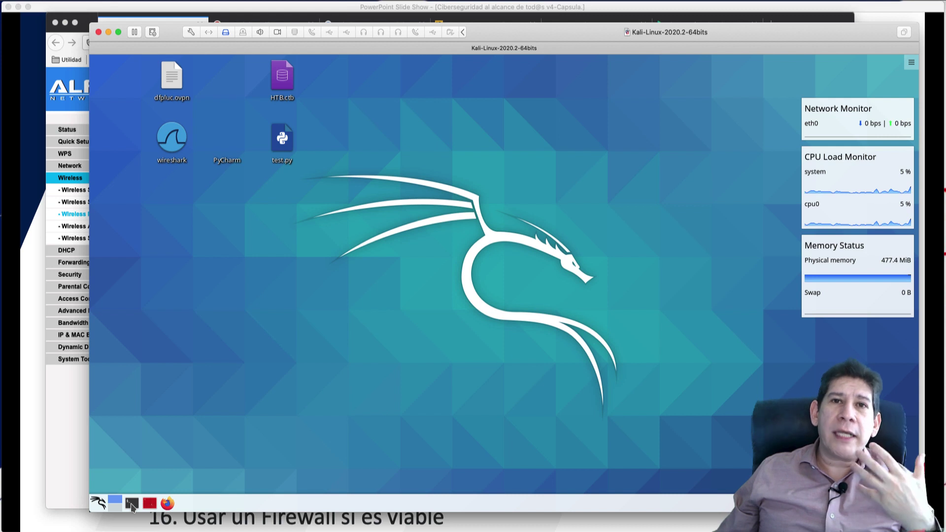
Open a terminal in the Kali Linux virtual machine, enlarge its text and widen its window
click(132, 504)
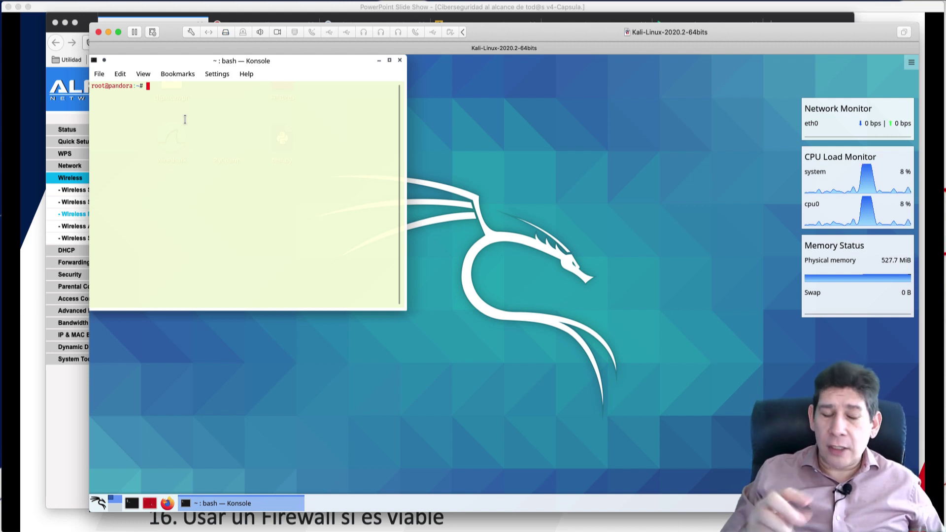
key(ctrl+plus)
key(ctrl+plus)
key(ctrl+plus)
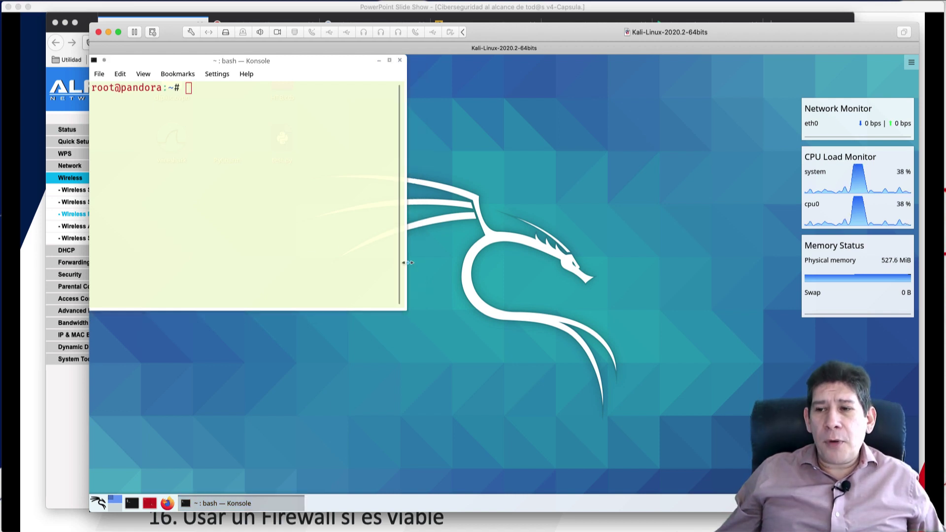
drag(408, 266, 811, 266)
drag(379, 313, 399, 439)
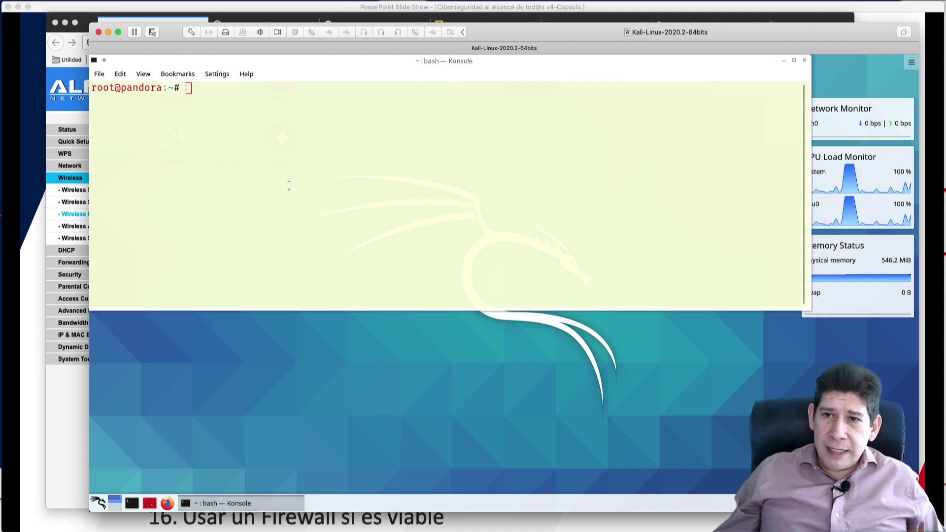
Run ifconfig in the Kali terminal and highlight the MAC address of the eth0 interface
click(288, 185)
text(ifconfi)
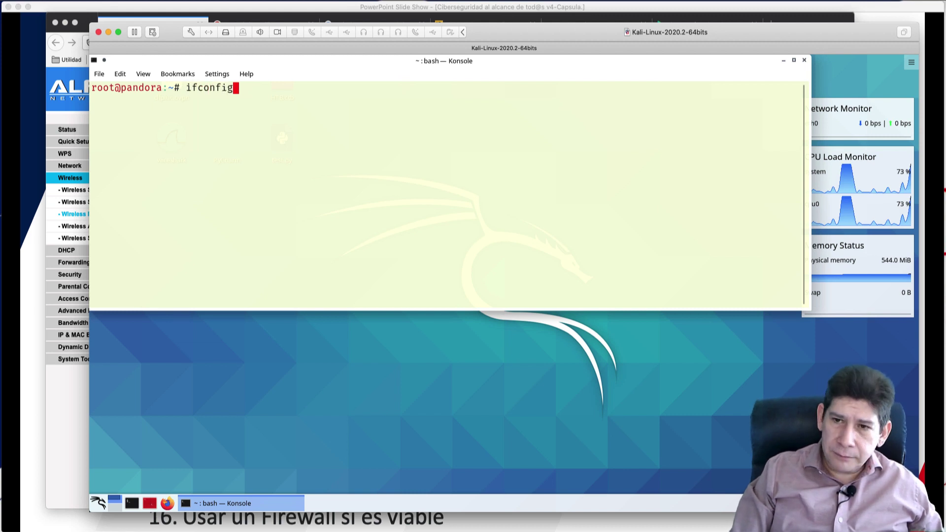
text(g)
key(Return)
scroll(261, 92, up, 1)
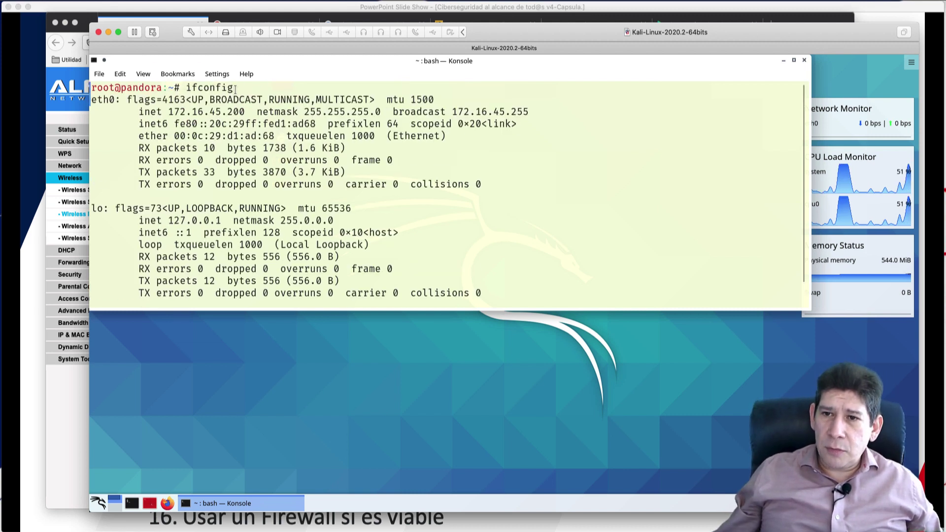
drag(174, 136, 276, 137)
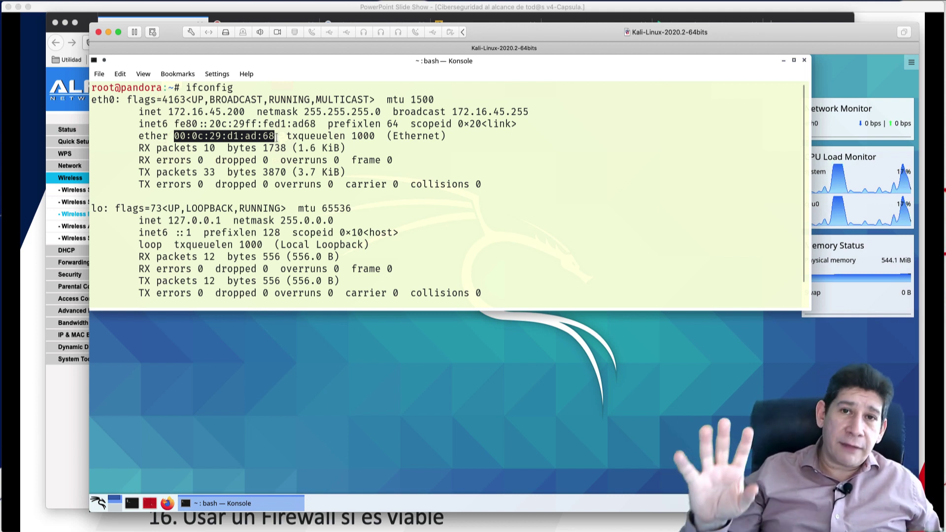
click(72, 395)
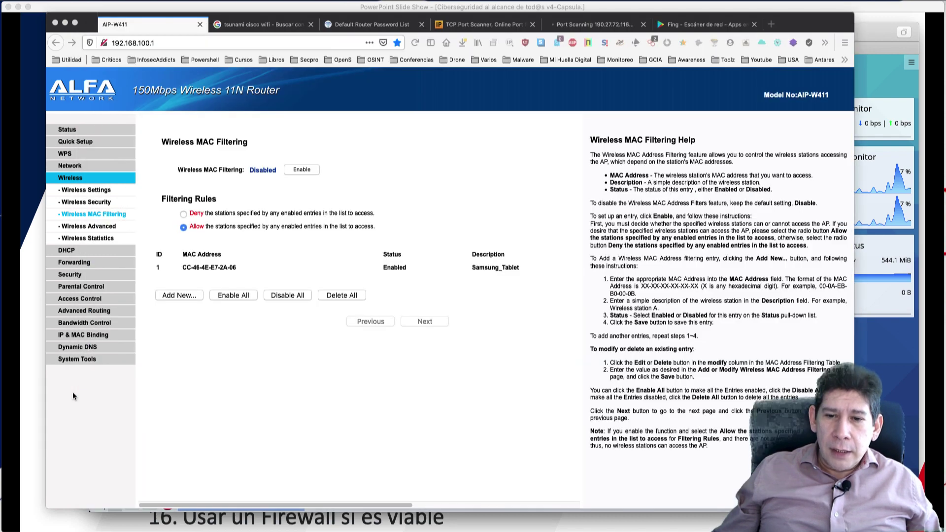
click(79, 216)
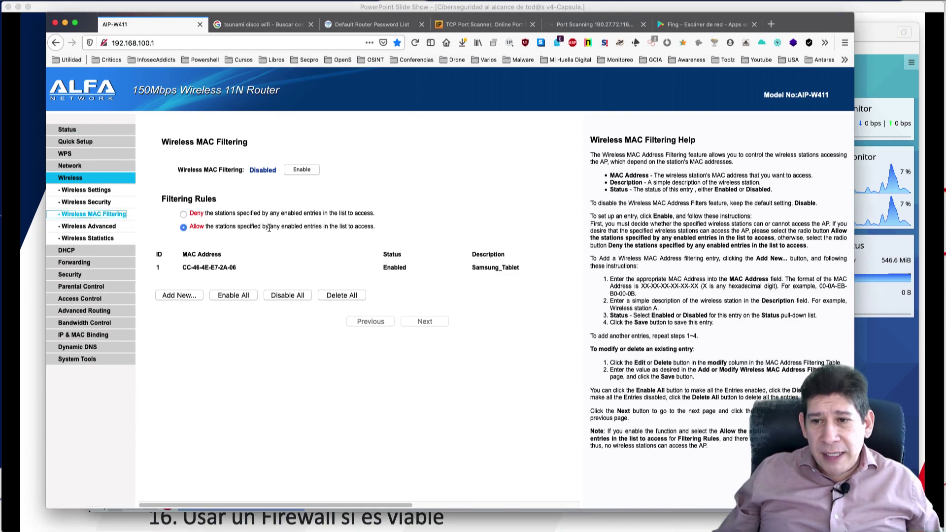
click(178, 299)
click(360, 169)
text(00-03-04-)
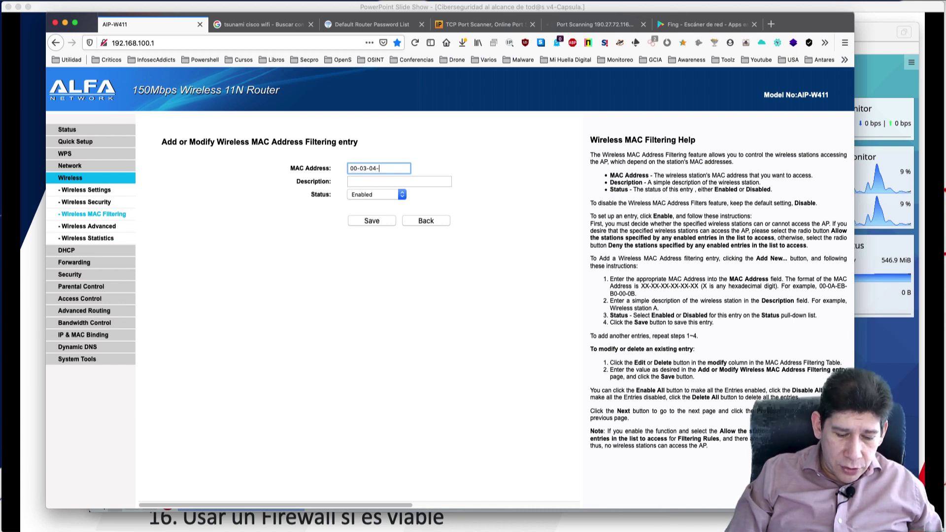
text(05)
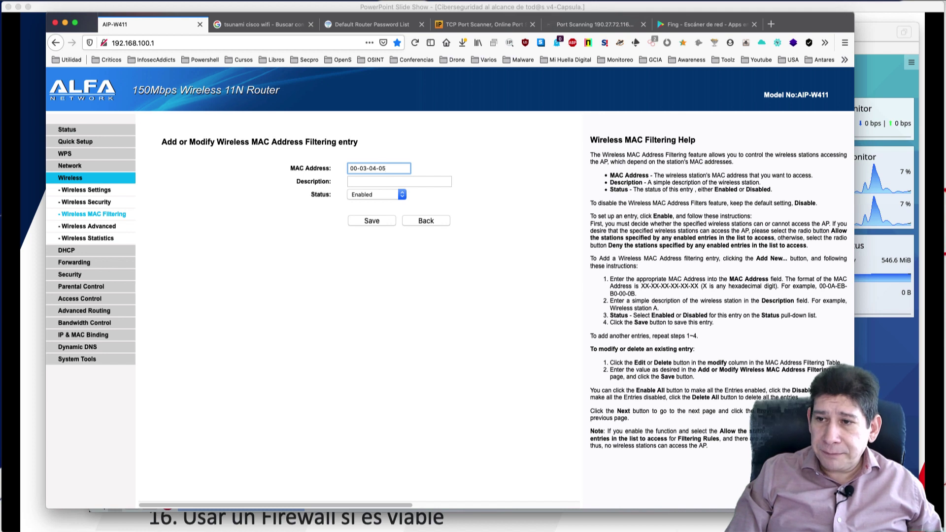
text(-06)
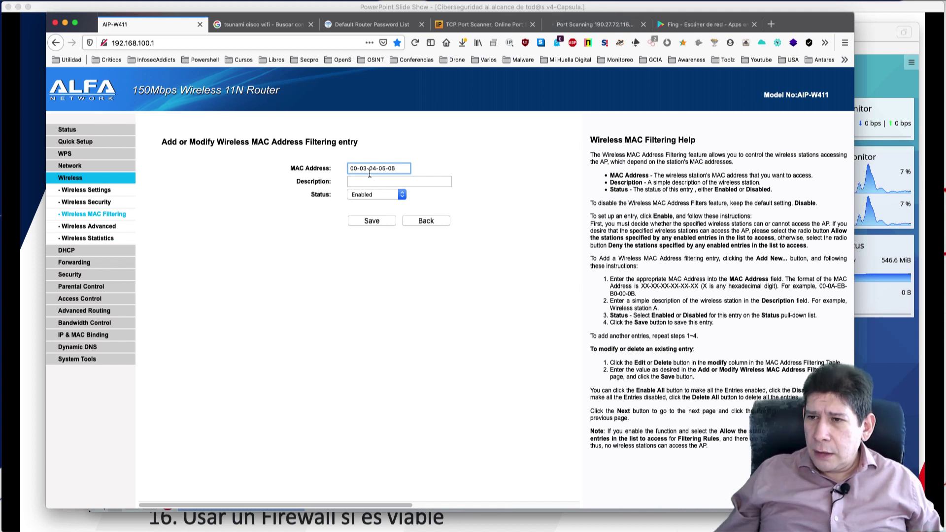
text(-)
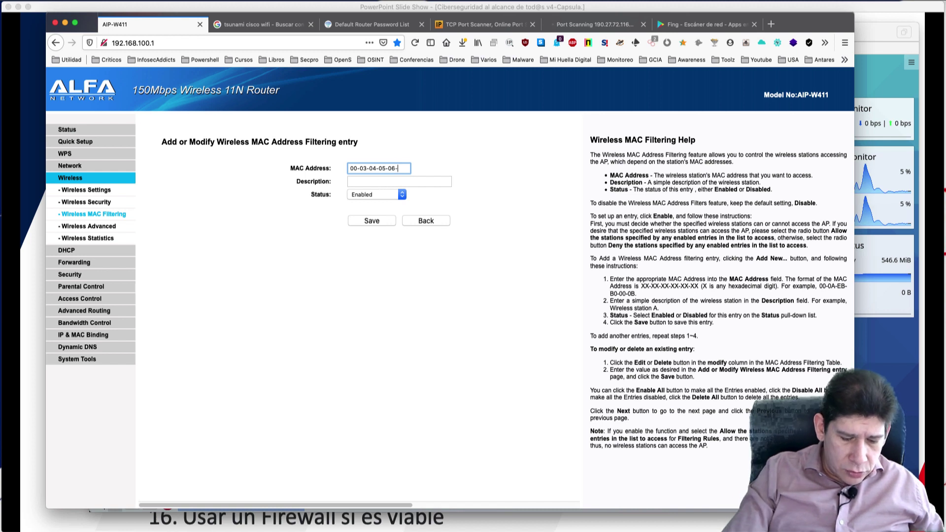
text(aa)
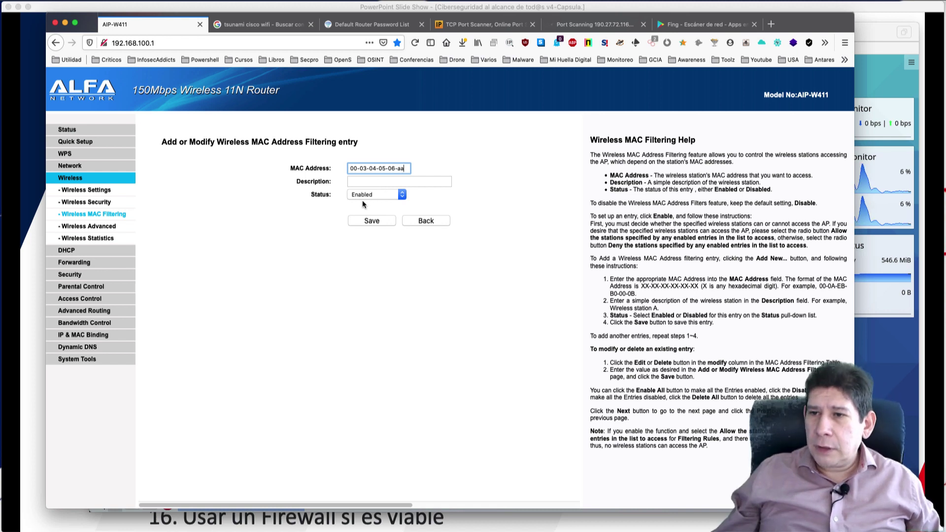
click(371, 221)
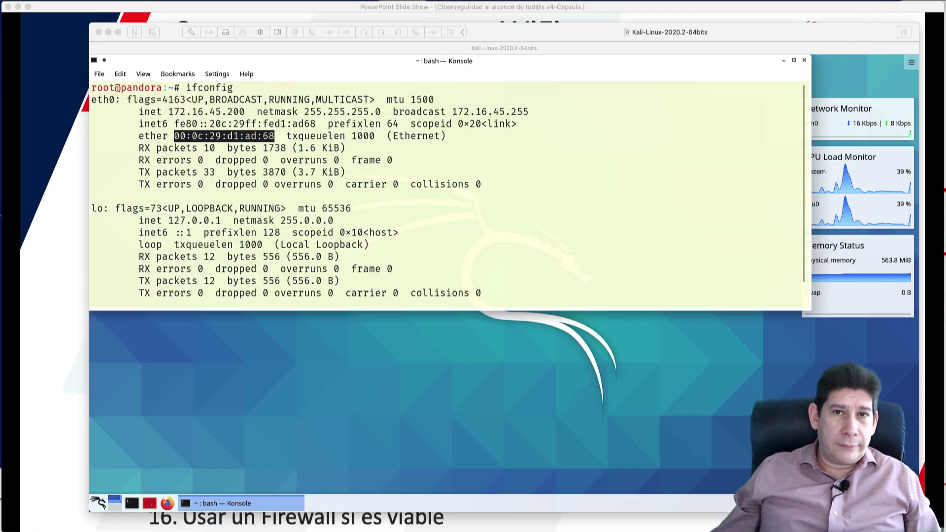
Return to the presentation, advance past the WiFi protection slide and go back to it
key(super+Tab)
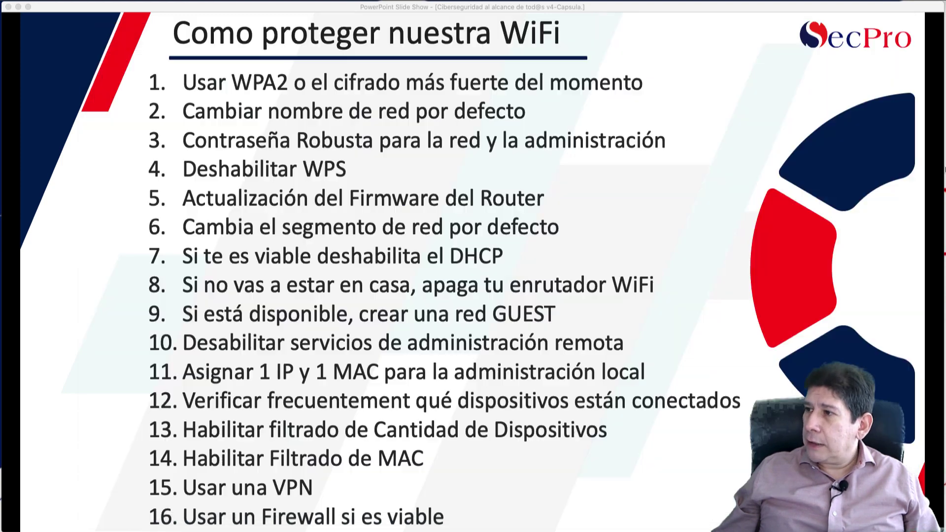
click(593, 249)
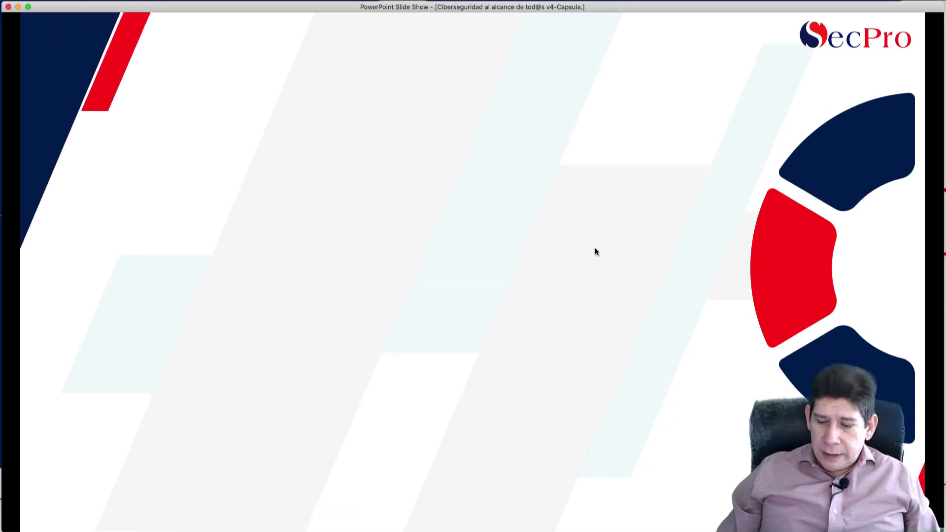
key(Left)
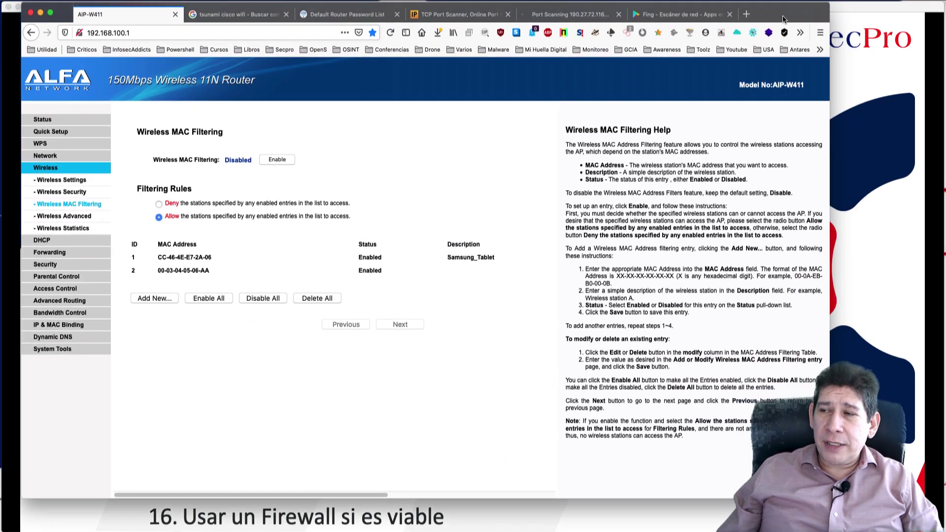
Open nordvpn.com in a new browser tab and dismiss the discount offer pop-up
click(746, 14)
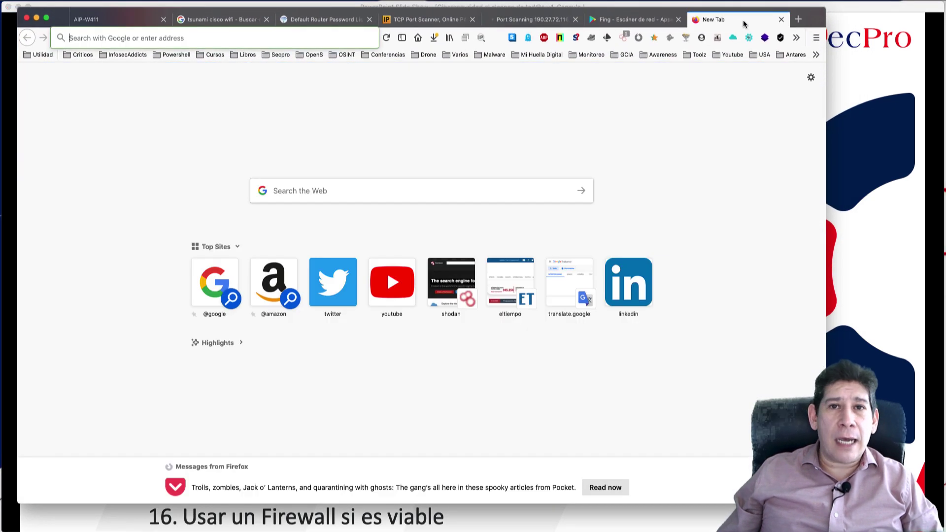
click(96, 38)
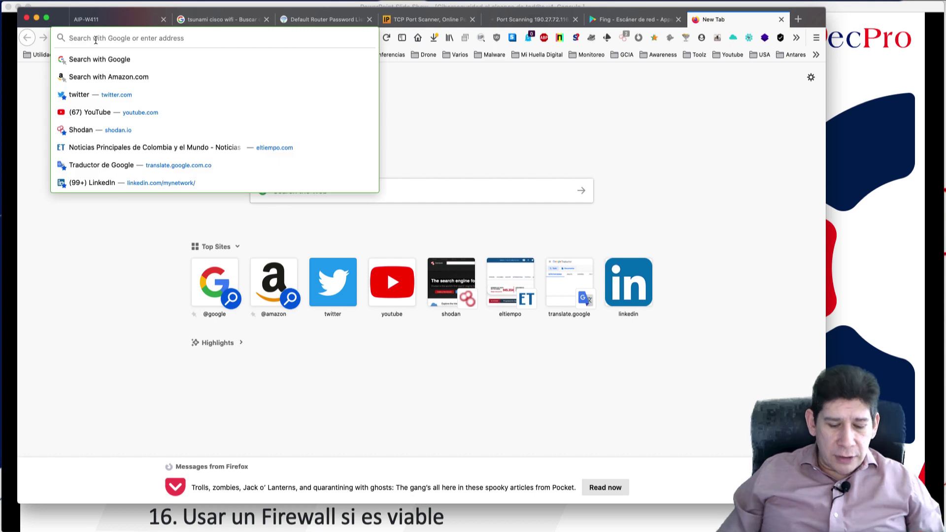
text(nordvpn.com/)
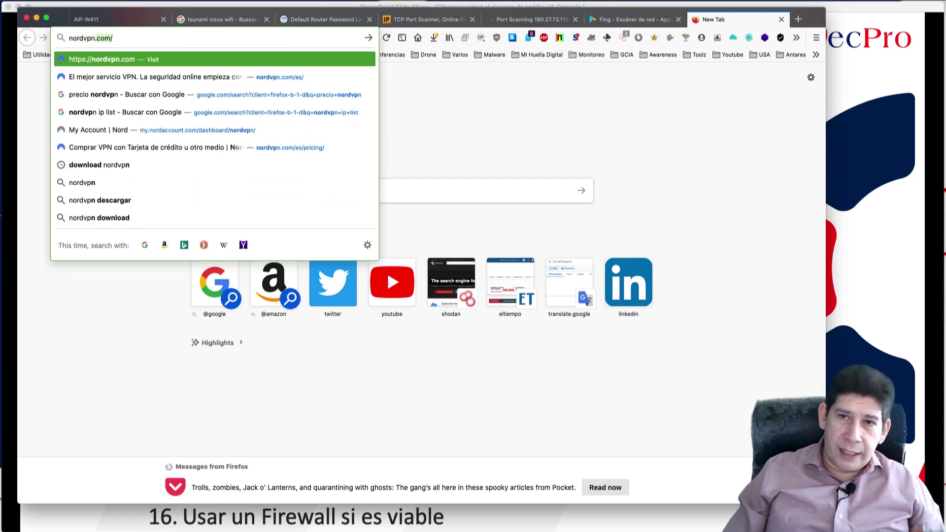
key(Return)
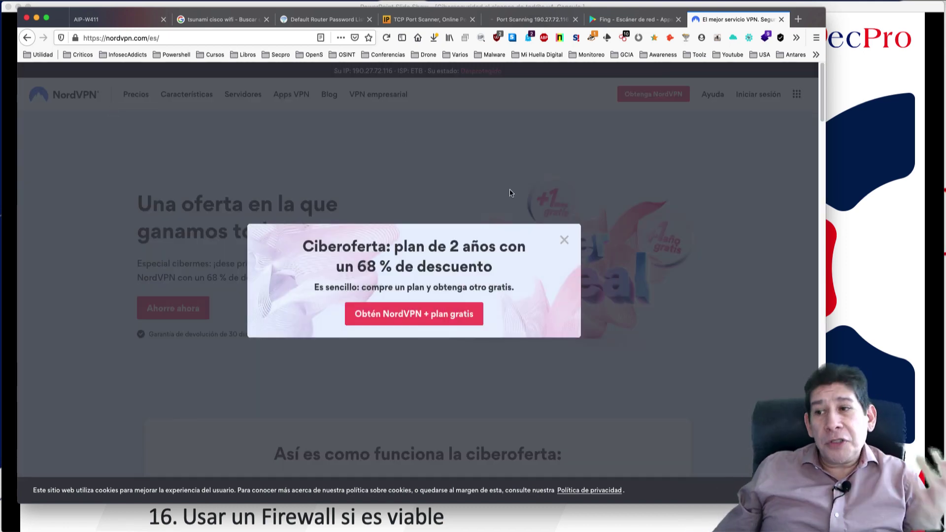
click(564, 240)
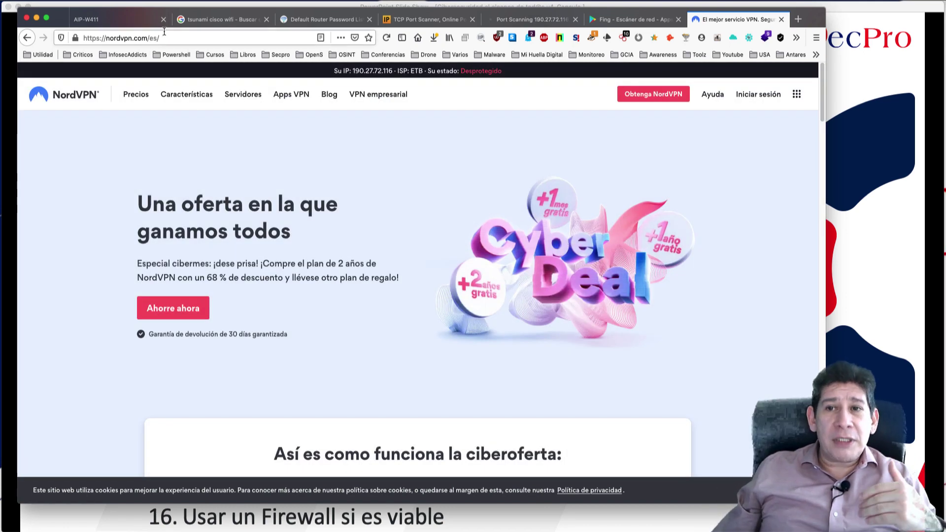
Search the web for "oneprivacysite" and open the VPN Comparison result on thatoneprivacysite.net
click(169, 39)
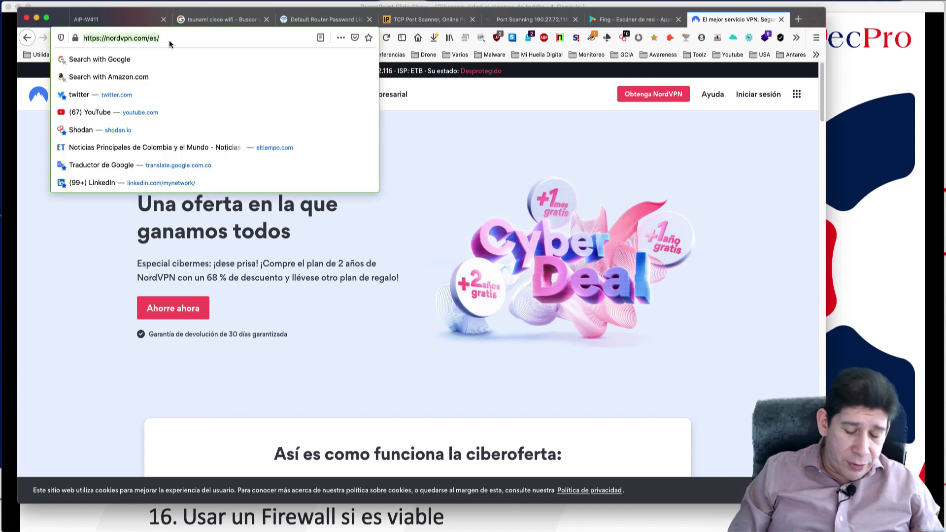
text(o)
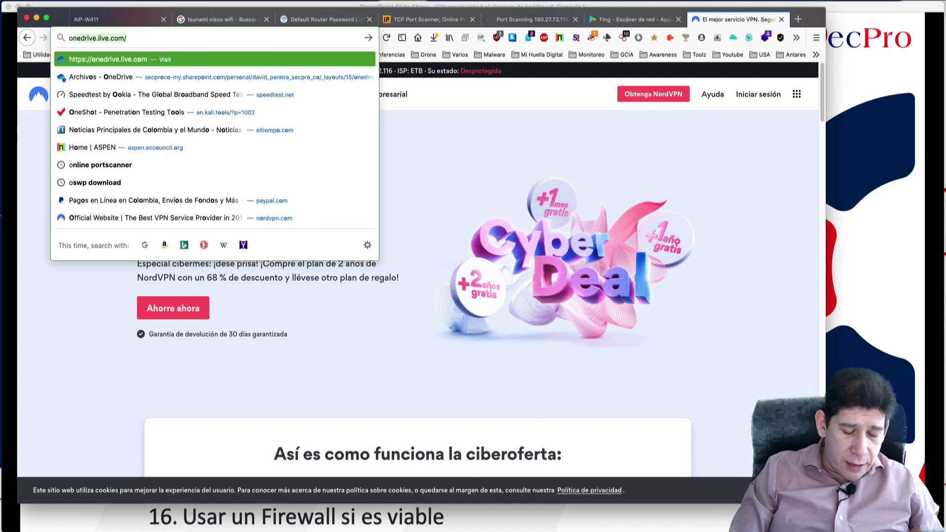
text(neprivacy)
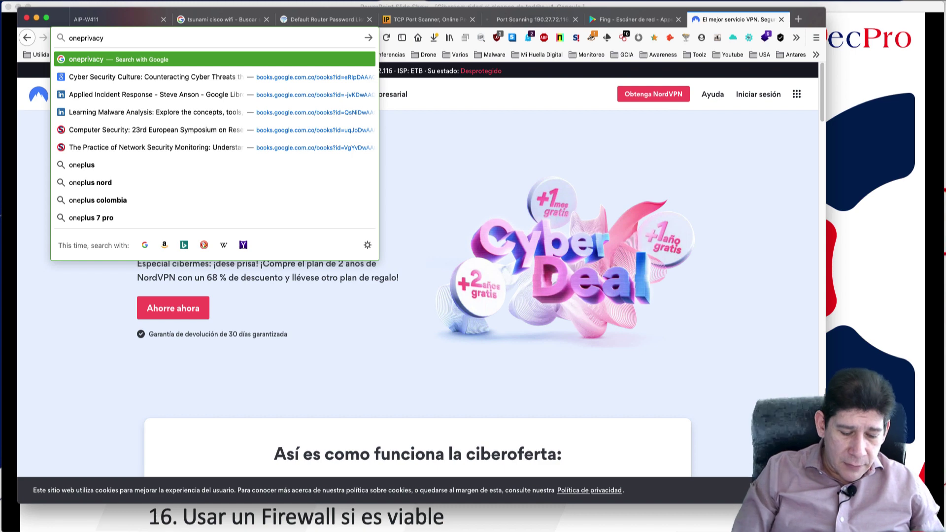
text(site)
key(Return)
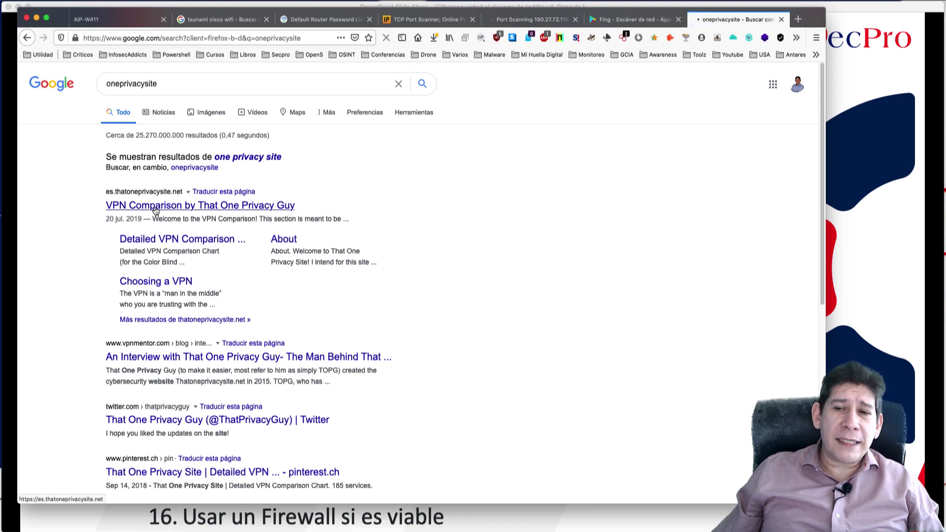
click(210, 186)
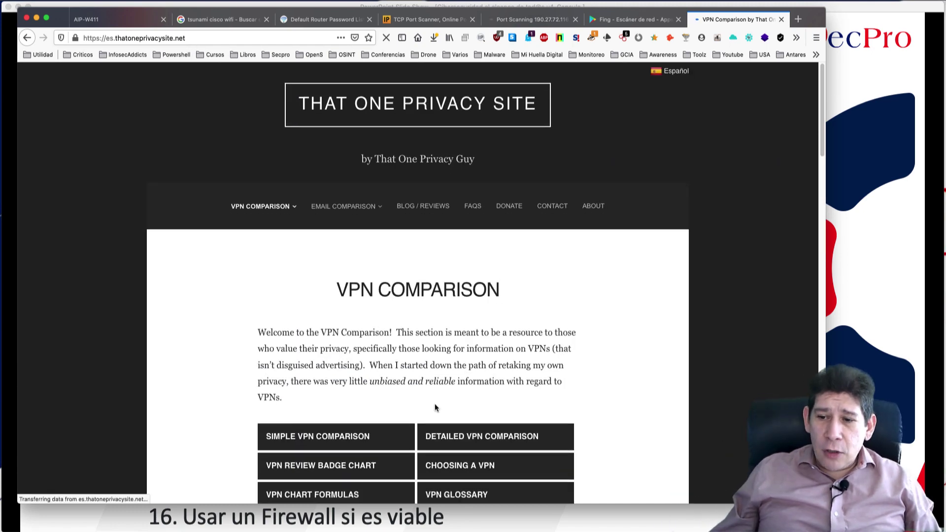
Open the Detailed VPN Comparison and examine the jurisdiction and logging ratings of the listed VPN services
scroll(435, 408, down, 3)
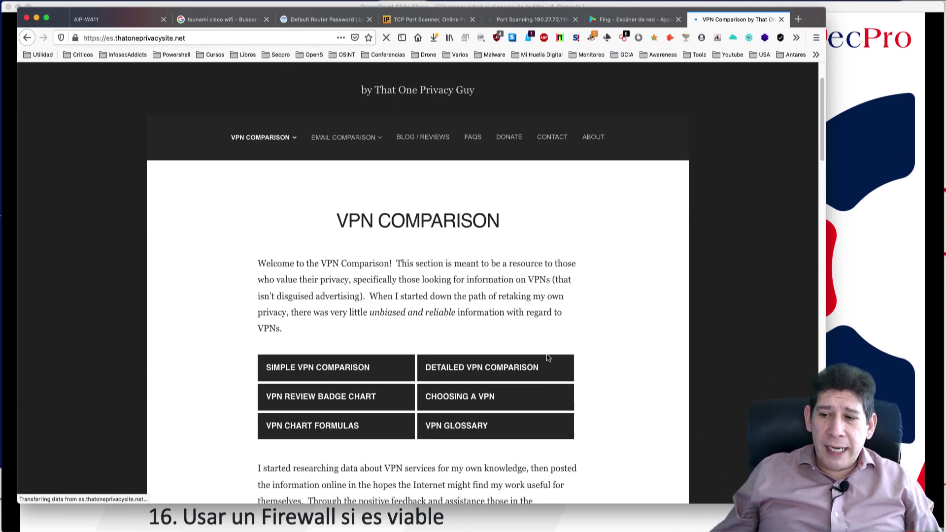
click(467, 368)
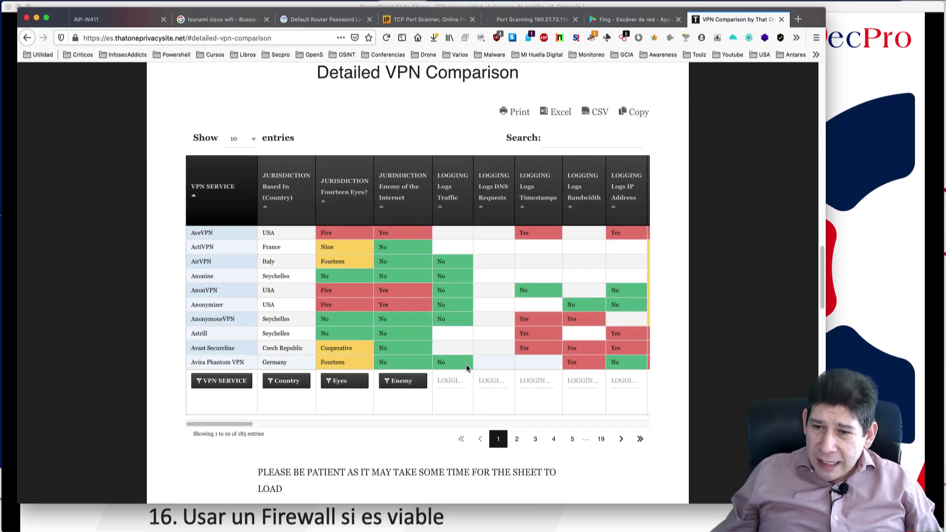
scroll(467, 367, down, 5)
scroll(345, 295, up, 4)
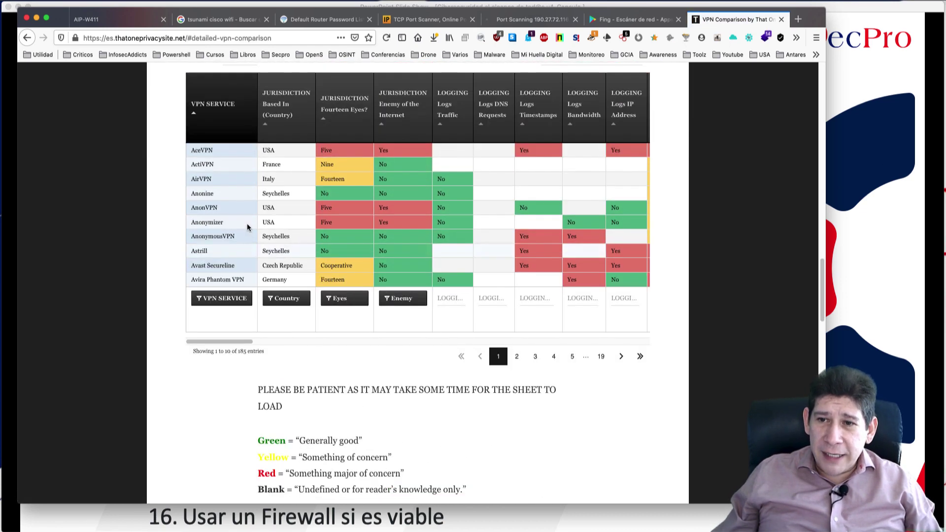
scroll(220, 239, down, 1)
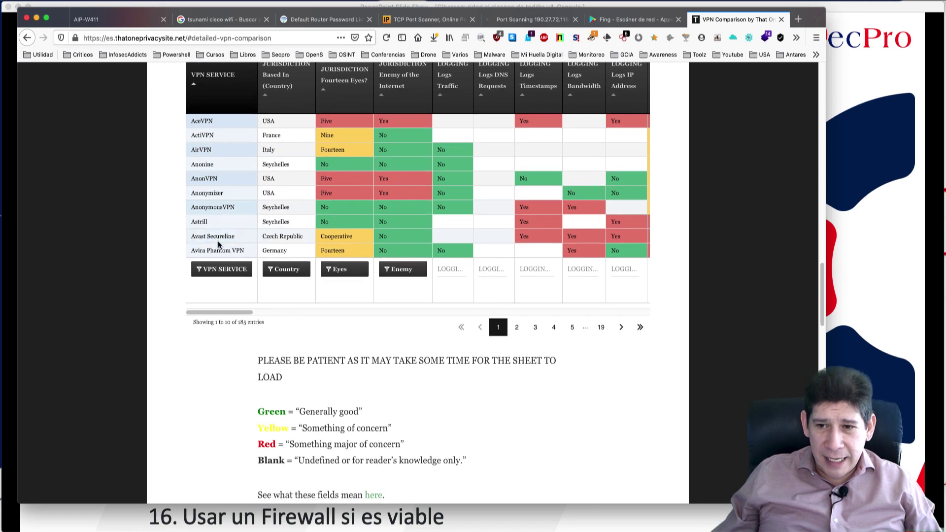